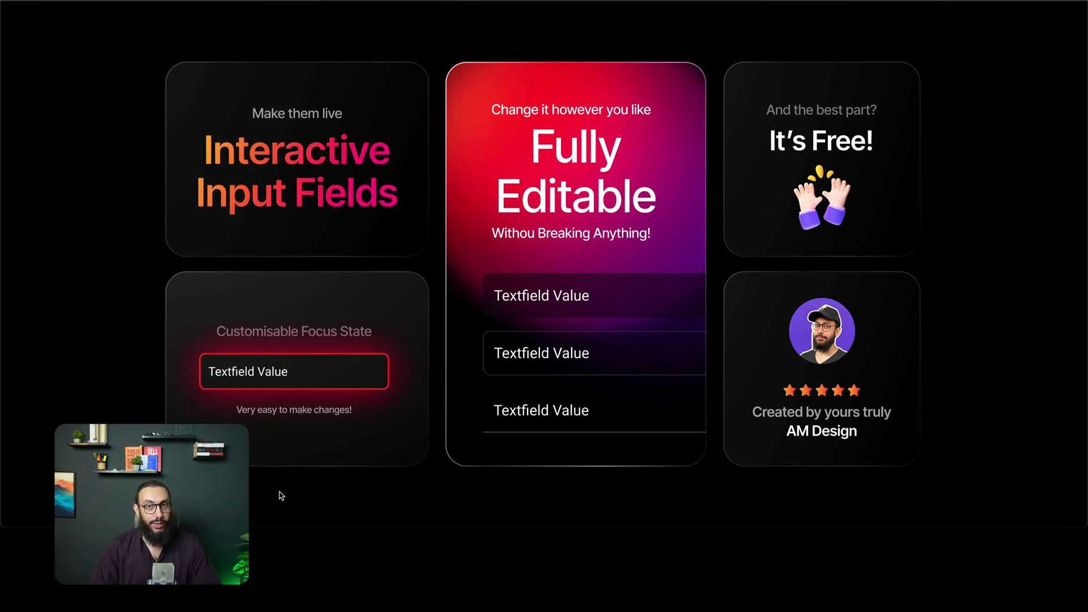
Bring up the LinkedIn post announcing the Interactive Input Fields plugin and scroll to its comments.
{"action": "key", "text": "super+Tab"}
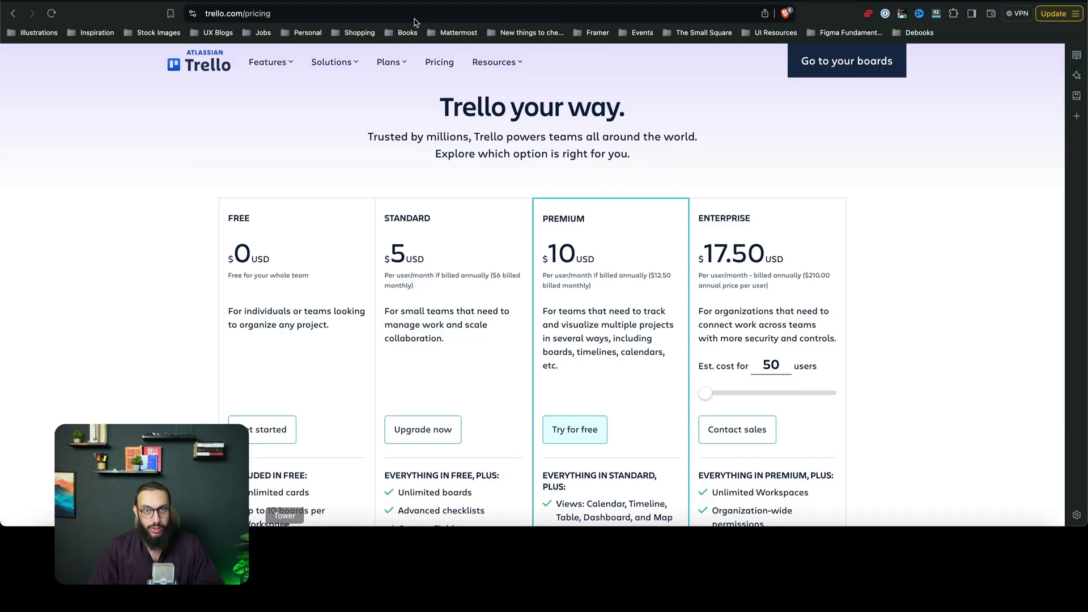
{"action": "key", "text": "ctrl+Tab"}
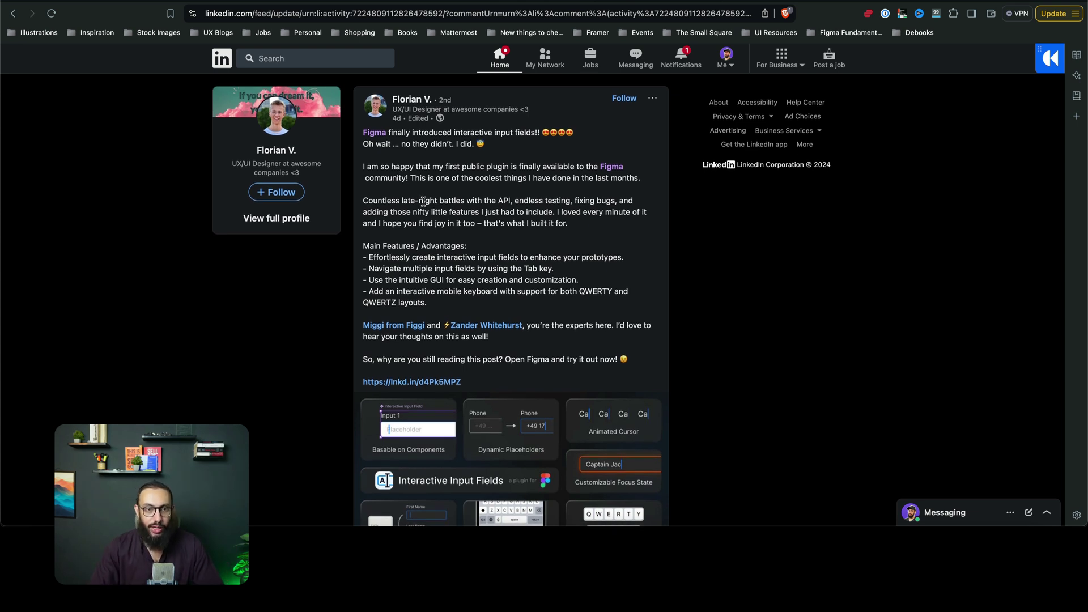
{"action": "scroll", "coordinate": [425, 210], "scroll_direction": "down", "scroll_amount": 5}
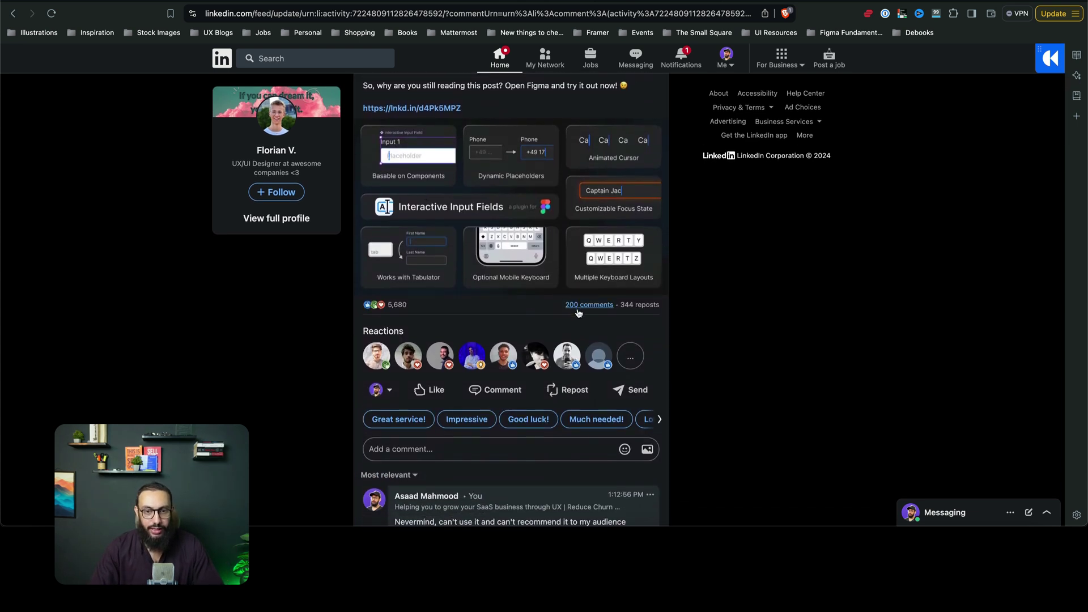
{"action": "scroll", "coordinate": [632, 317], "scroll_direction": "up", "scroll_amount": 1}
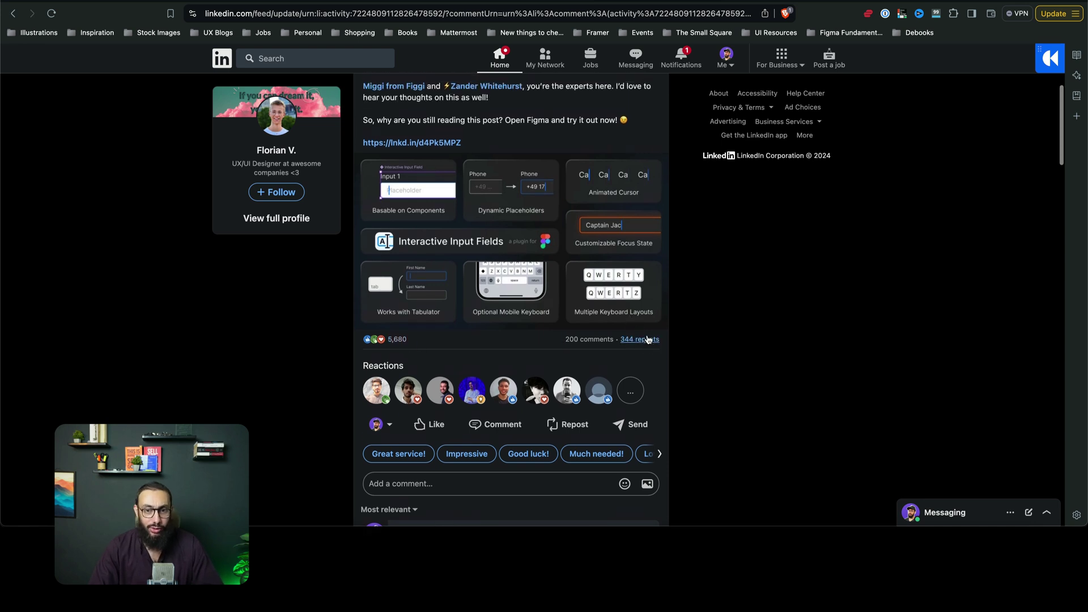
{"action": "scroll", "coordinate": [631, 317], "scroll_direction": "up", "scroll_amount": 5}
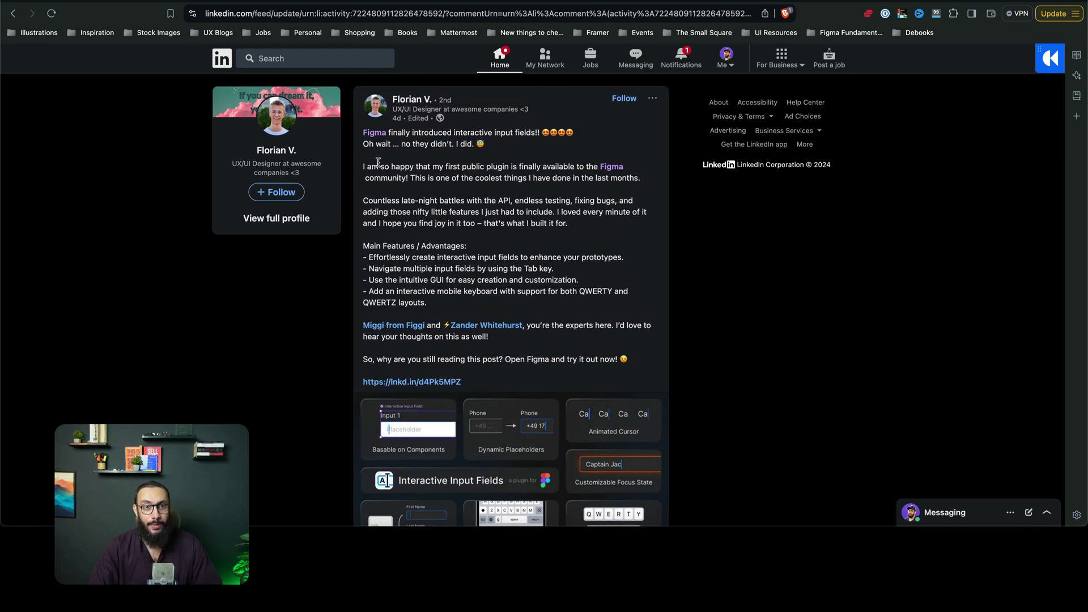
{"action": "scroll", "coordinate": [403, 171], "scroll_direction": "down", "scroll_amount": 3}
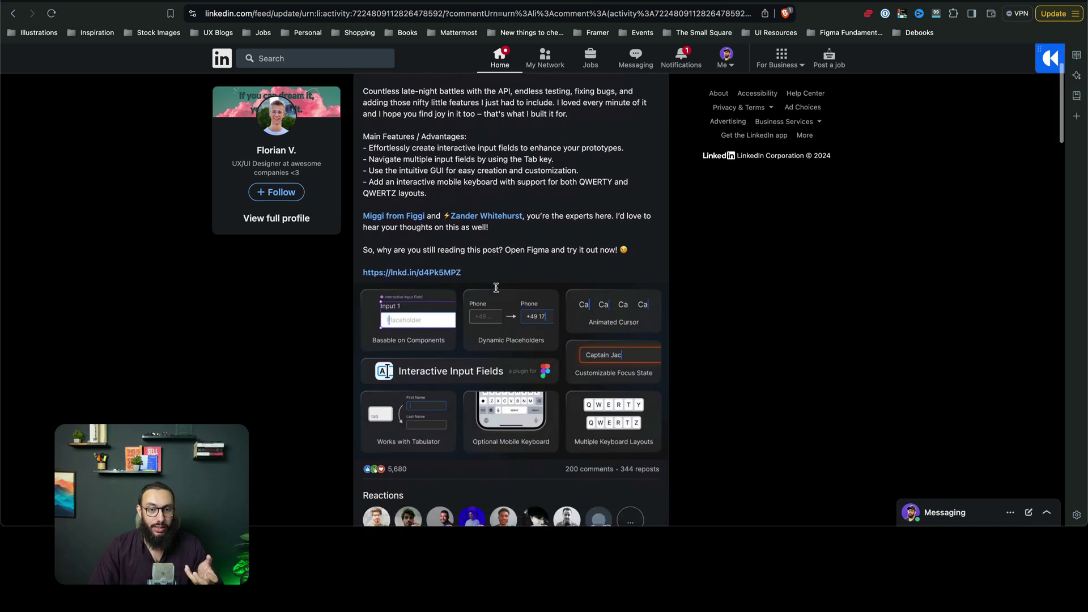
{"action": "scroll", "coordinate": [485, 303], "scroll_direction": "down", "scroll_amount": 1}
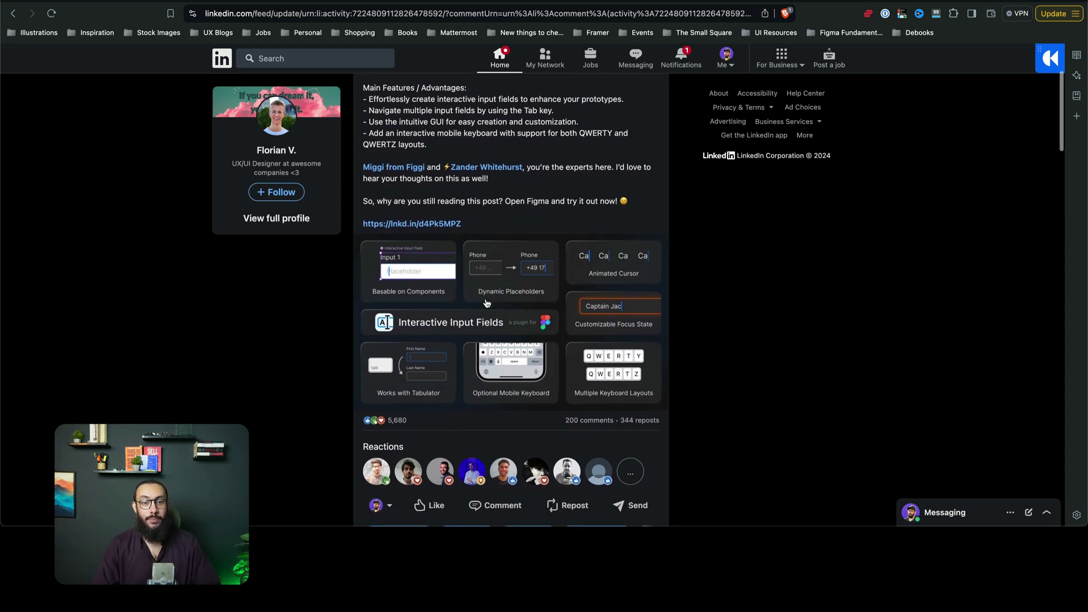
{"action": "scroll", "coordinate": [485, 303], "scroll_direction": "down", "scroll_amount": 1}
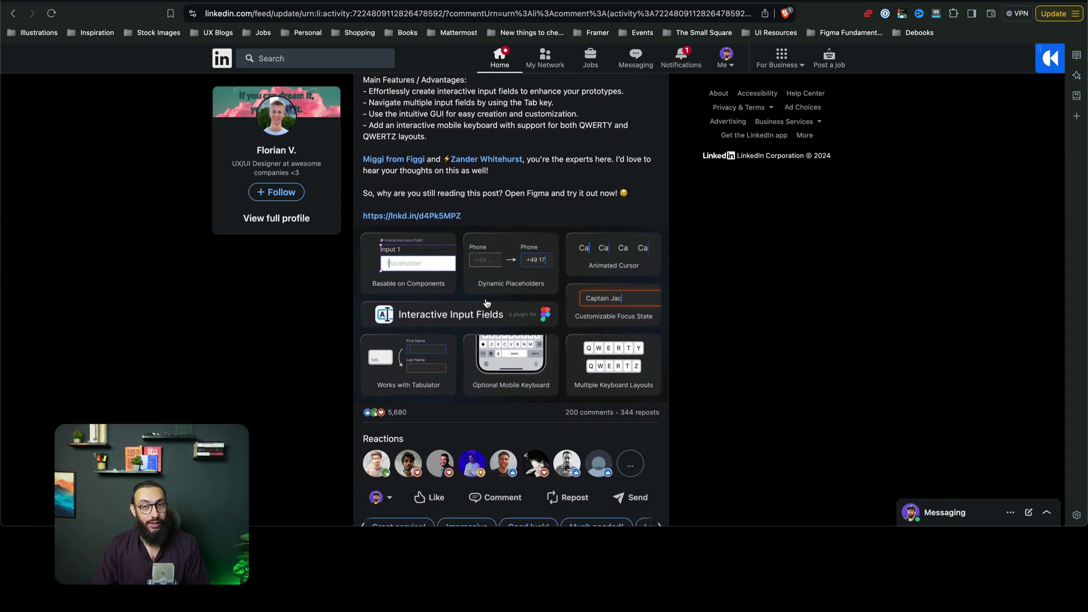
{"action": "scroll", "coordinate": [485, 303], "scroll_direction": "down", "scroll_amount": 1}
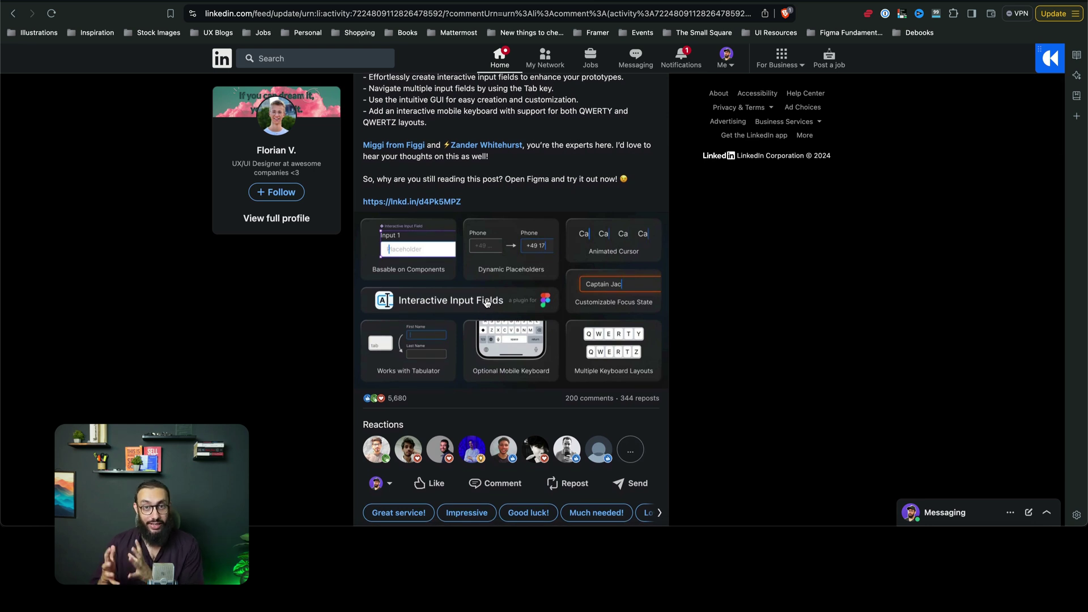
{"action": "scroll", "coordinate": [485, 303], "scroll_direction": "down", "scroll_amount": 10}
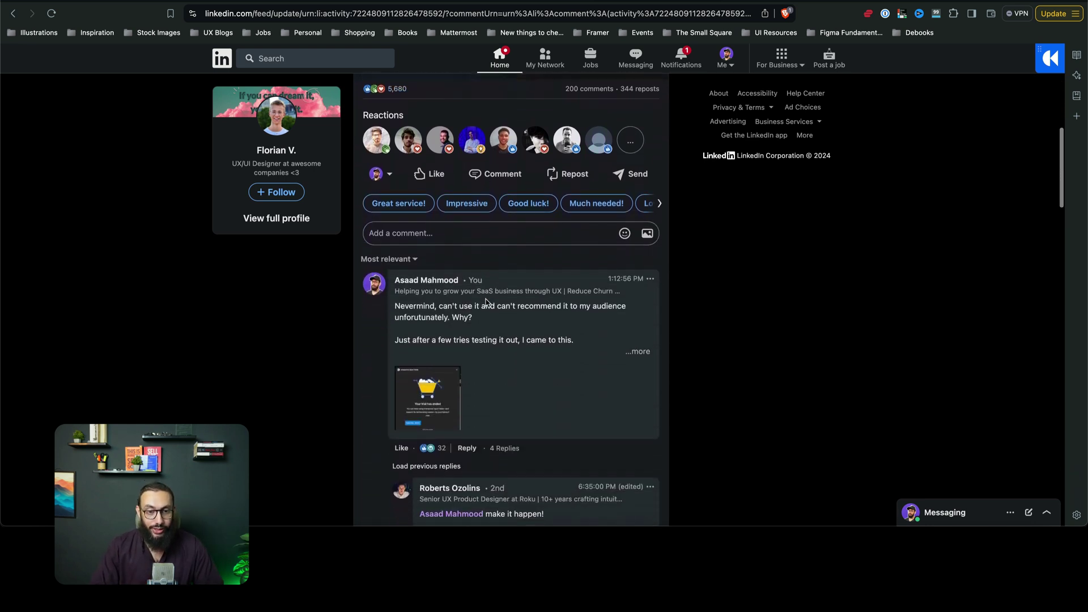
{"action": "left_click", "coordinate": [435, 356]}
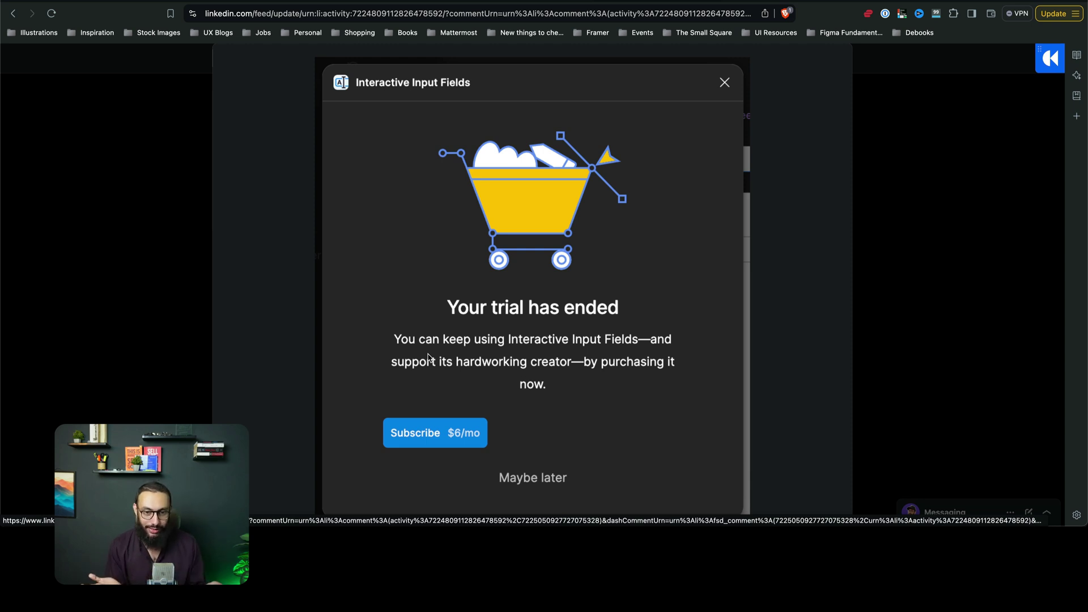
{"action": "key", "text": "ctrl+Tab"}
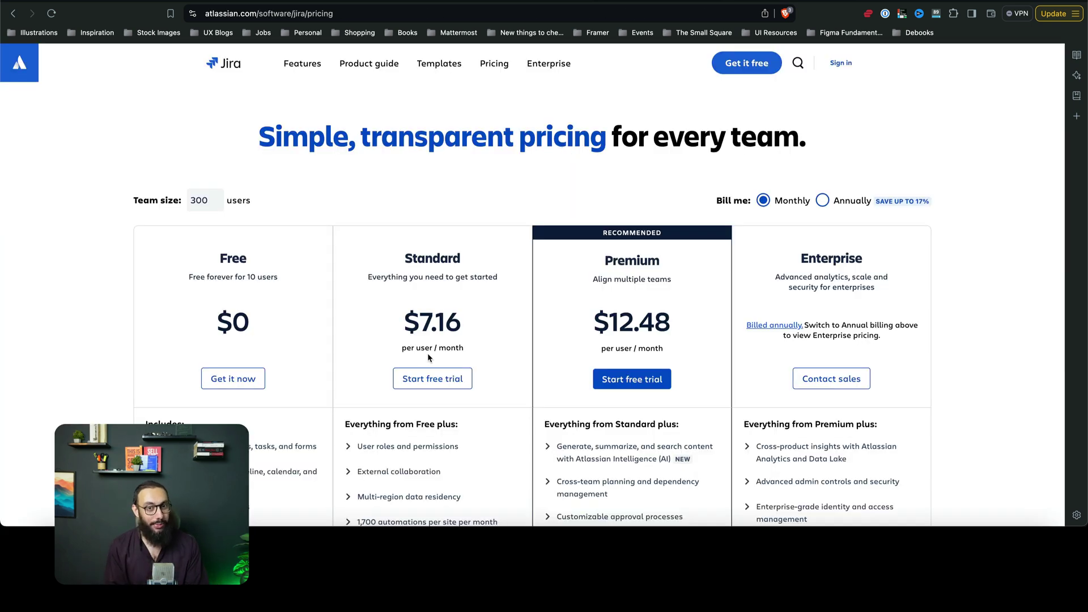
{"action": "left_click_drag", "start_coordinate": [458, 341], "coordinate": [404, 322]}
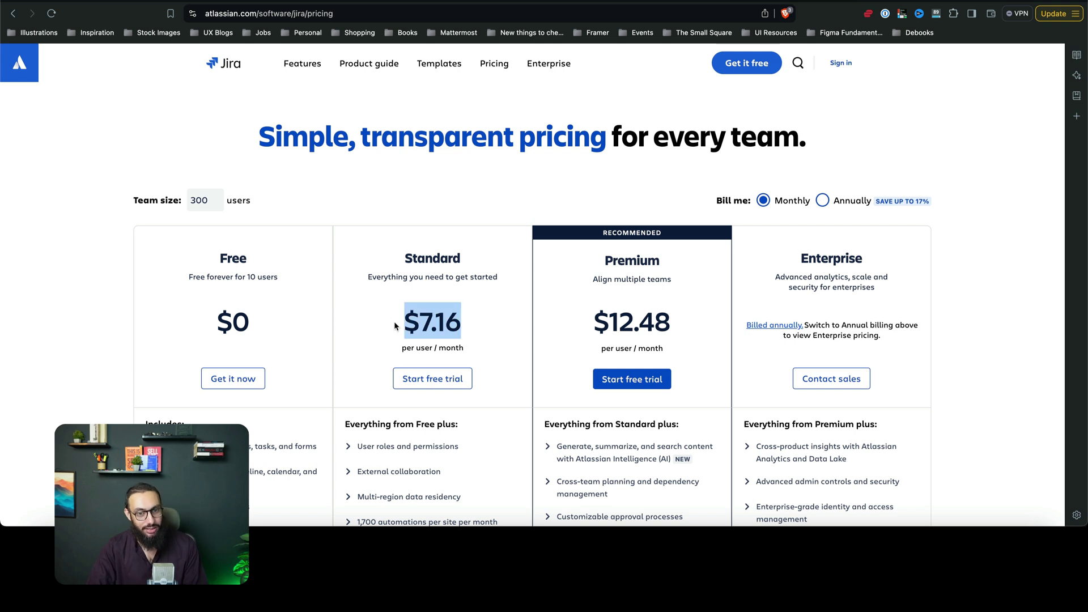
{"action": "key", "text": "ctrl+Tab"}
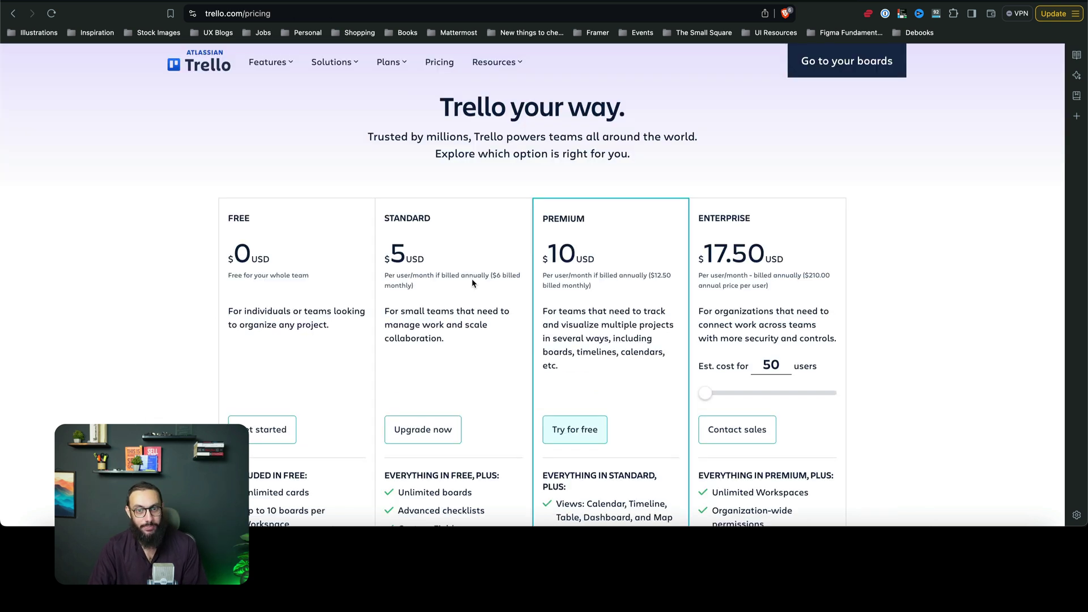
{"action": "left_click_drag", "start_coordinate": [431, 266], "coordinate": [372, 262]}
{"action": "left_click", "coordinate": [387, 256]}
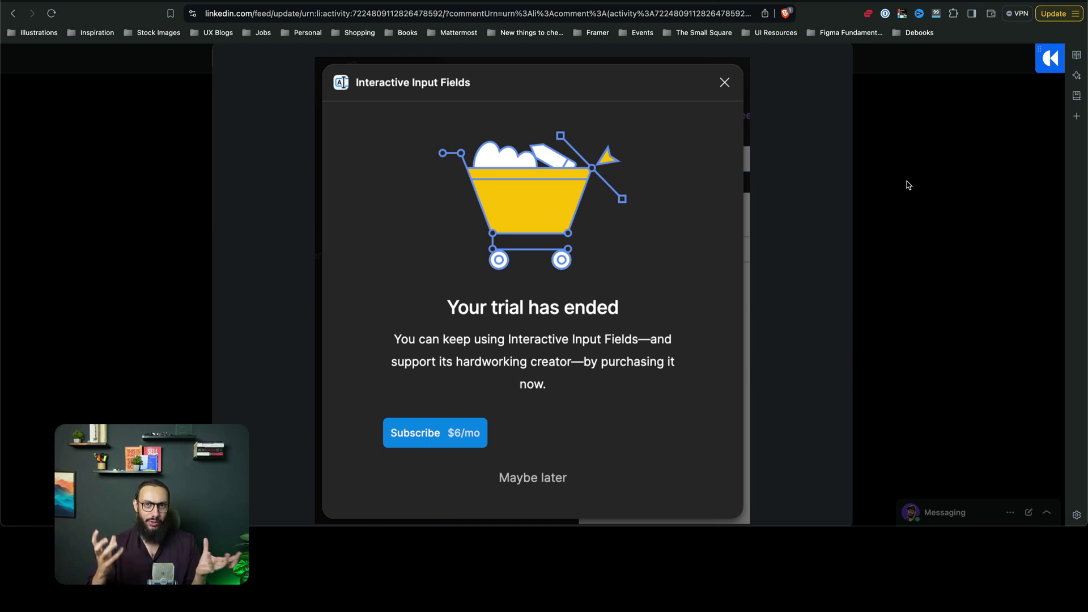
Close the trial-ended screenshot and scroll back through the plugin announcement post.
{"action": "left_click", "coordinate": [908, 185]}
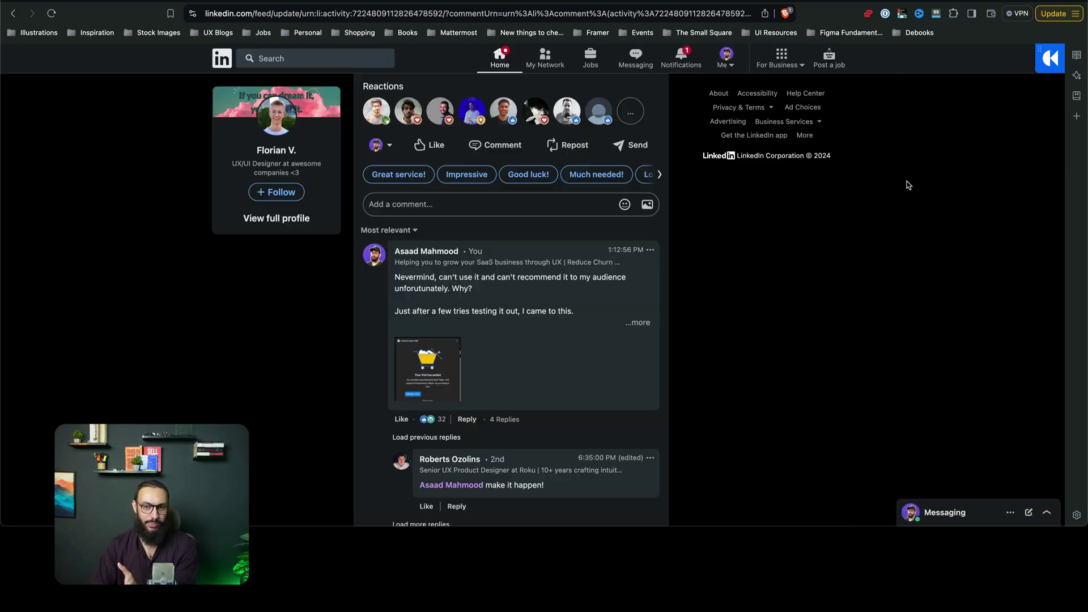
{"action": "scroll", "coordinate": [484, 218], "scroll_direction": "up", "scroll_amount": 6}
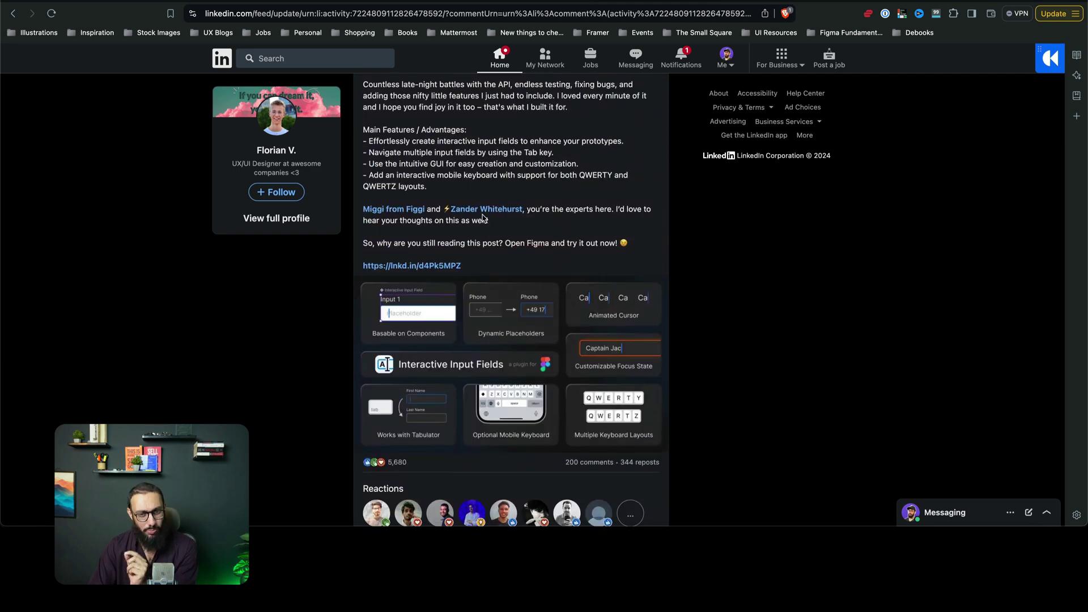
{"action": "scroll", "coordinate": [482, 219], "scroll_direction": "up", "scroll_amount": 1}
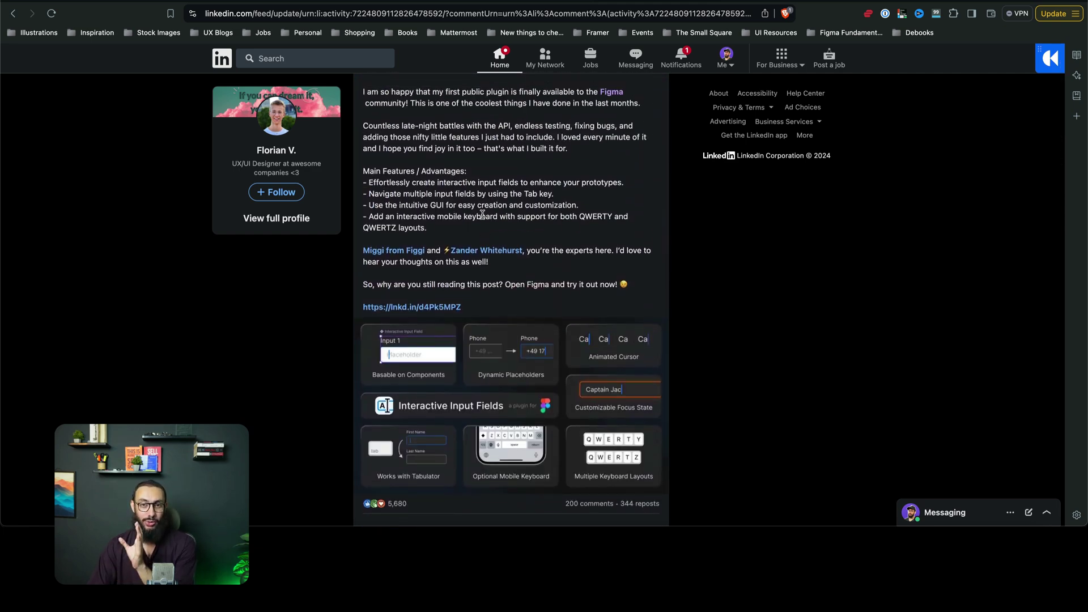
{"action": "scroll", "coordinate": [482, 215], "scroll_direction": "down", "scroll_amount": 1}
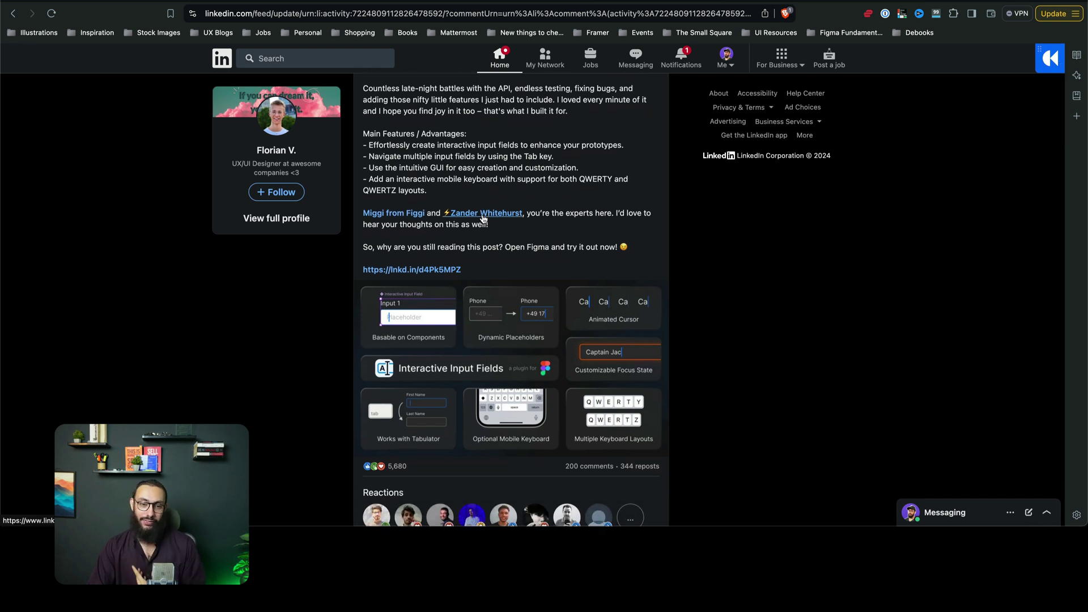
{"action": "scroll", "coordinate": [482, 218], "scroll_direction": "down", "scroll_amount": 5}
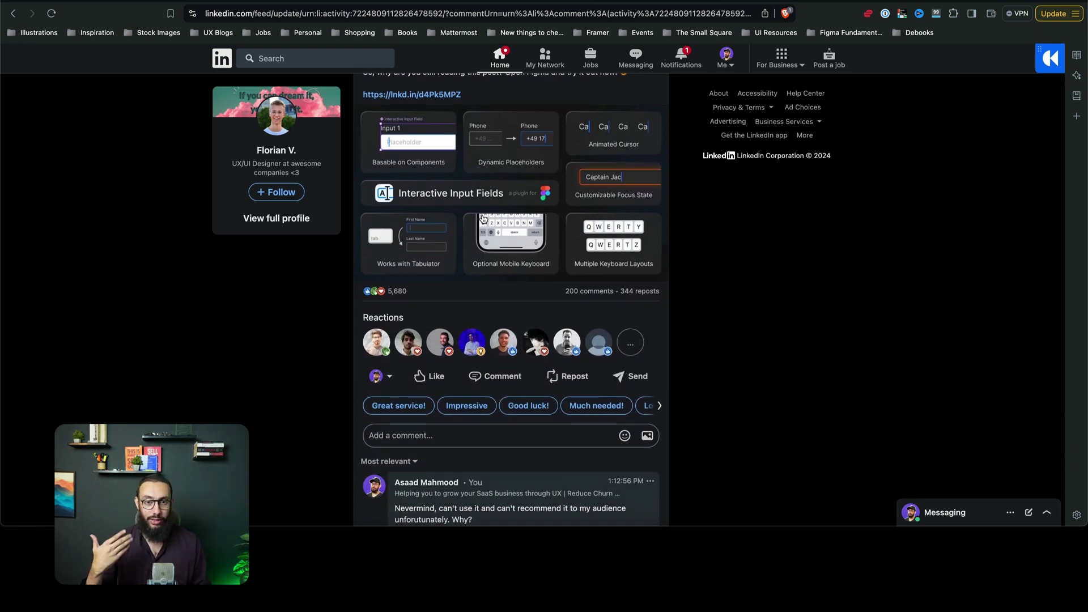
{"action": "scroll", "coordinate": [482, 218], "scroll_direction": "up", "scroll_amount": 5}
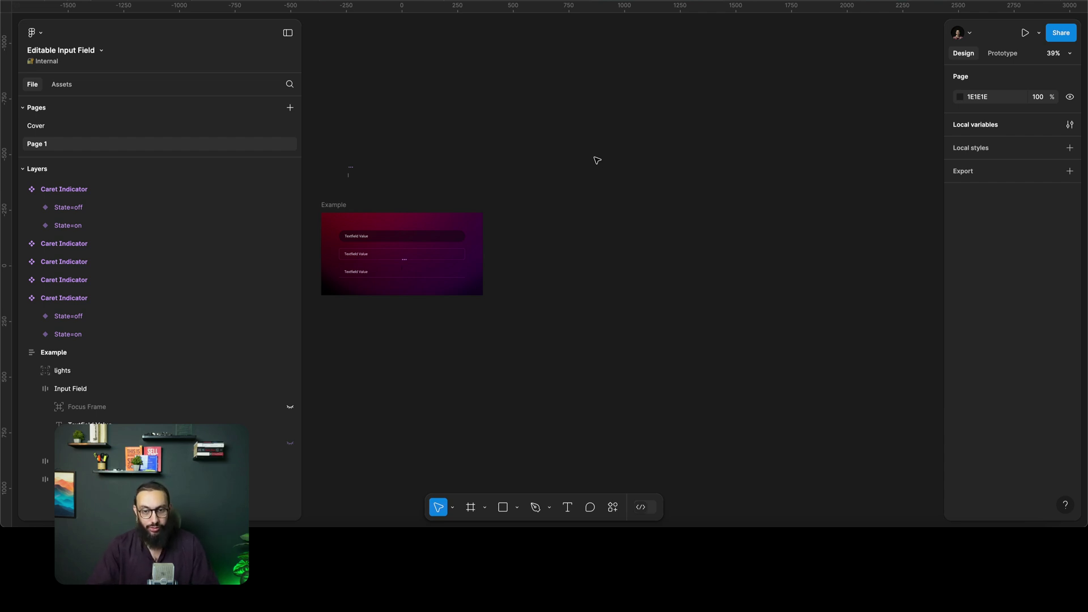
Draw a 1016 × 537 frame and move it right to X 911.
{"action": "key", "text": "f"}
{"action": "left_click_drag", "start_coordinate": [543, 194], "coordinate": [770, 313]}
{"action": "left_click_drag", "start_coordinate": [565, 190], "coordinate": [626, 191]}
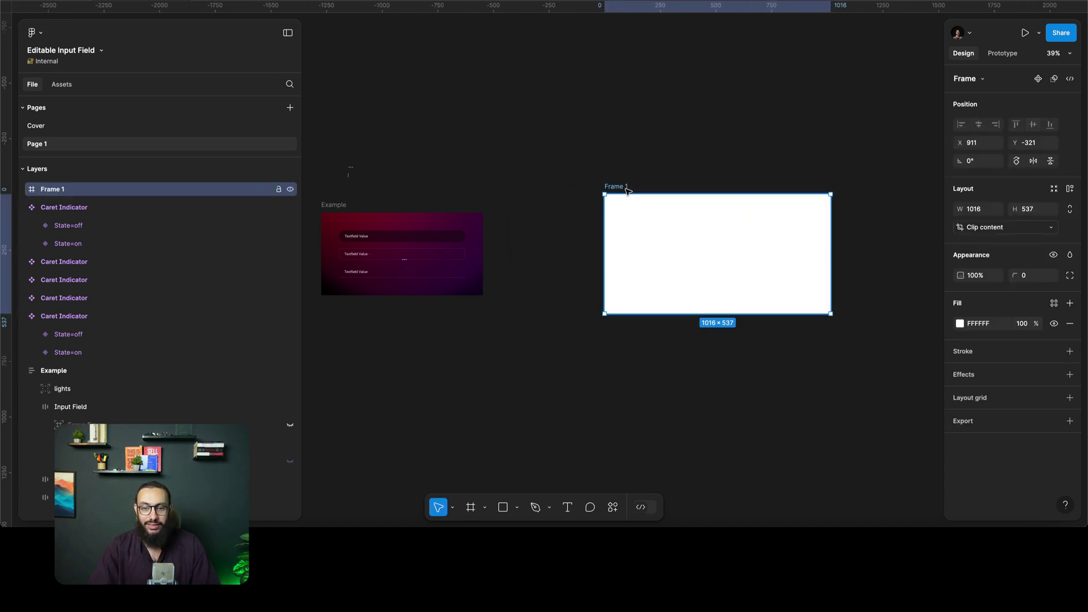
{"action": "left_click", "coordinate": [612, 507]}
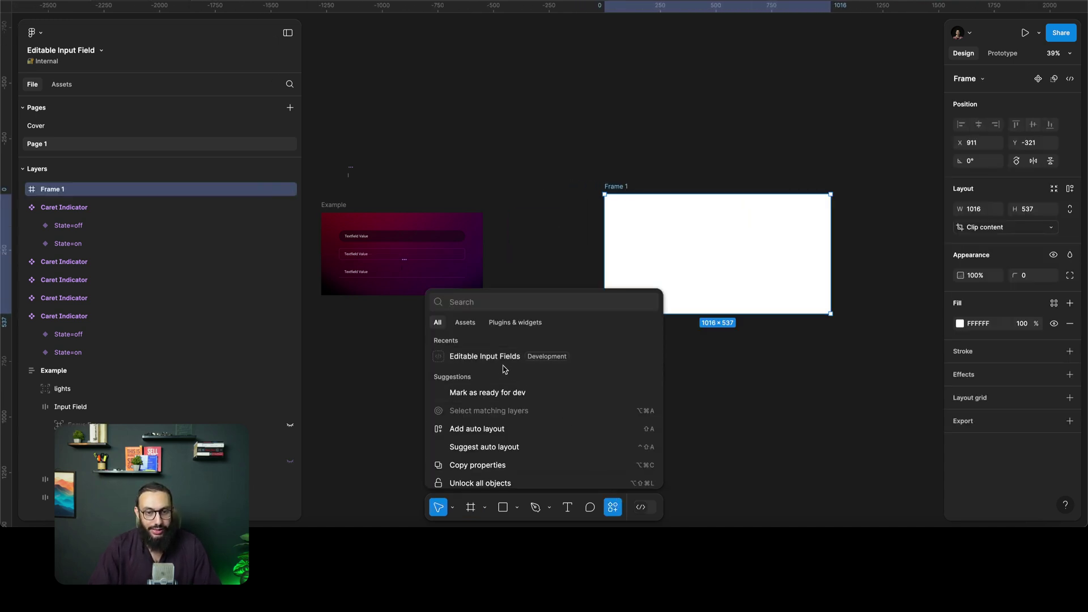
{"action": "left_click", "coordinate": [432, 96]}
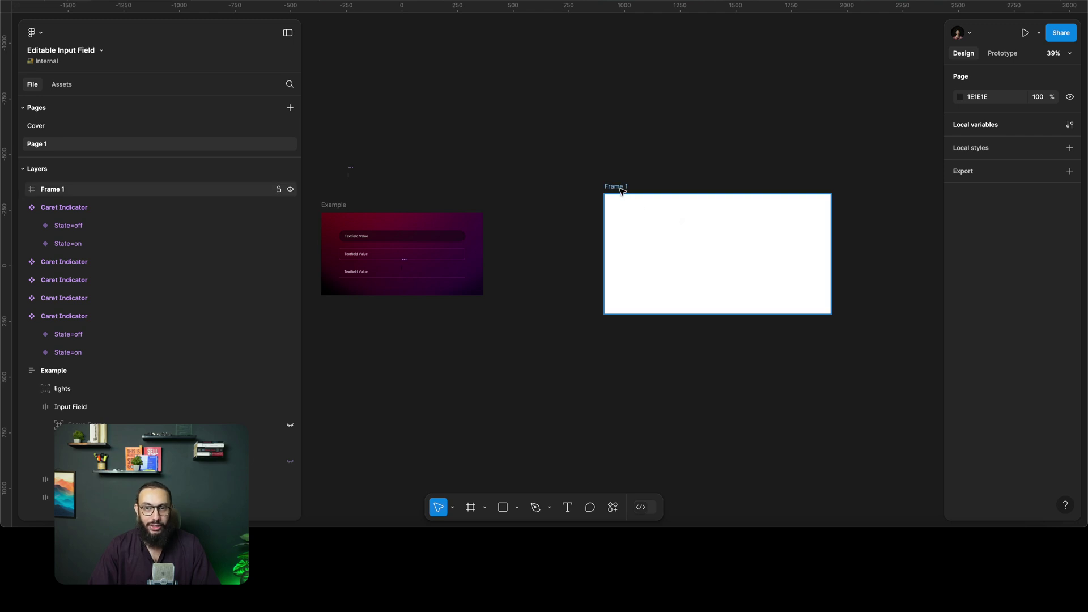
Run Editable Input Fields on Frame 1 with Count 3 to create three input fields.
{"action": "left_click", "coordinate": [616, 186]}
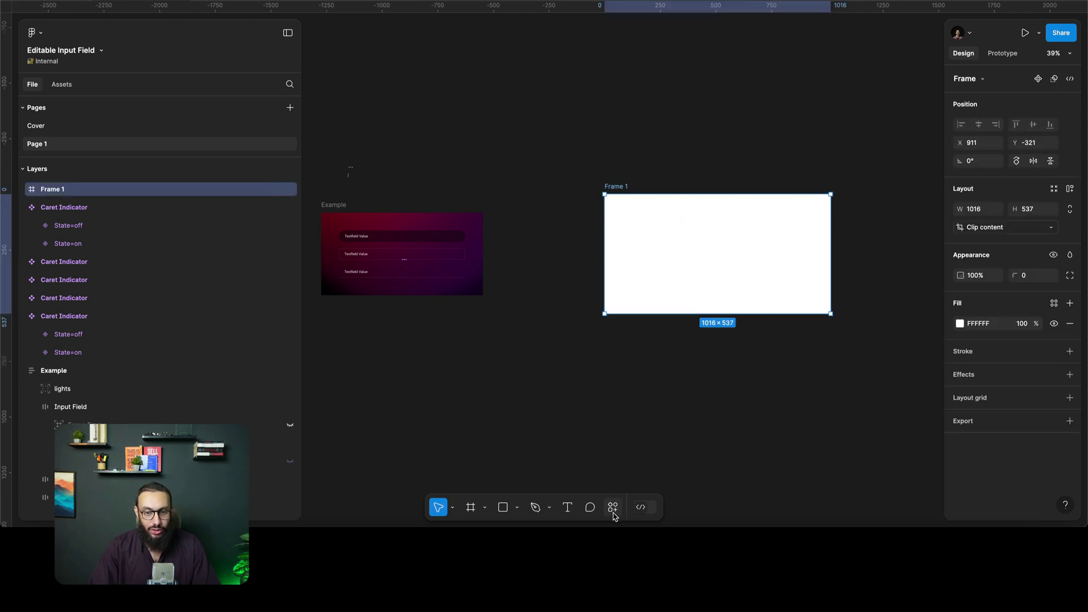
{"action": "left_click", "coordinate": [613, 513]}
{"action": "left_click", "coordinate": [527, 362]}
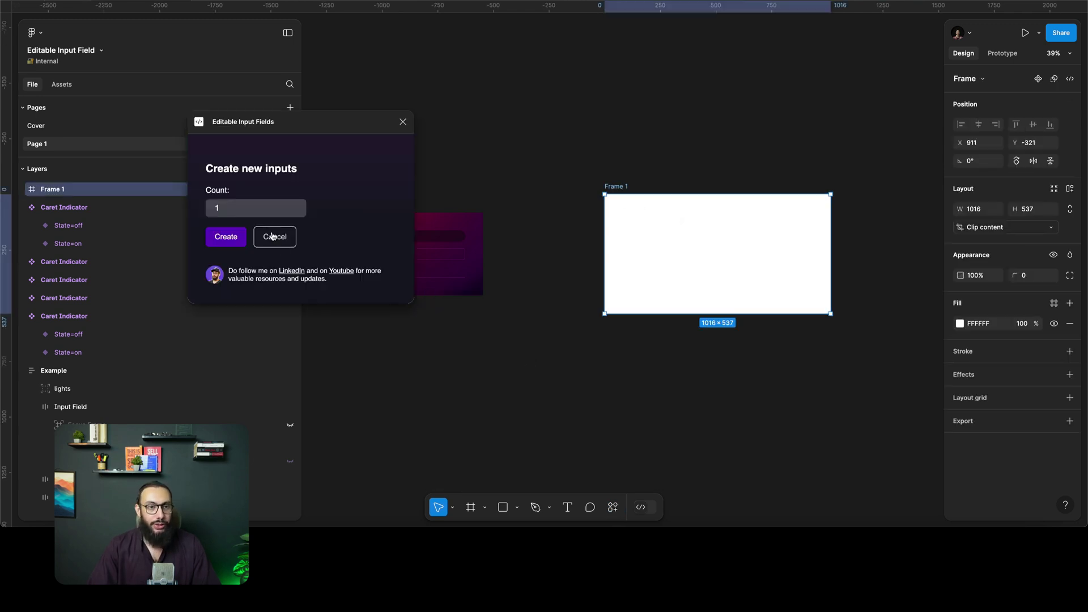
{"action": "left_click", "coordinate": [259, 208]}
{"action": "type", "text": "3"}
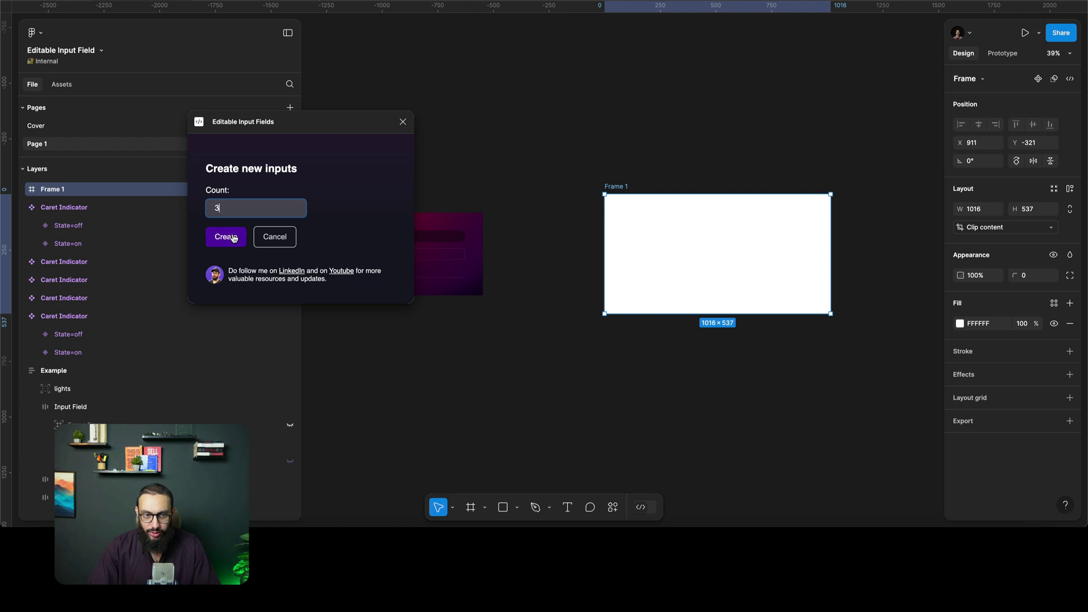
{"action": "left_click", "coordinate": [231, 237]}
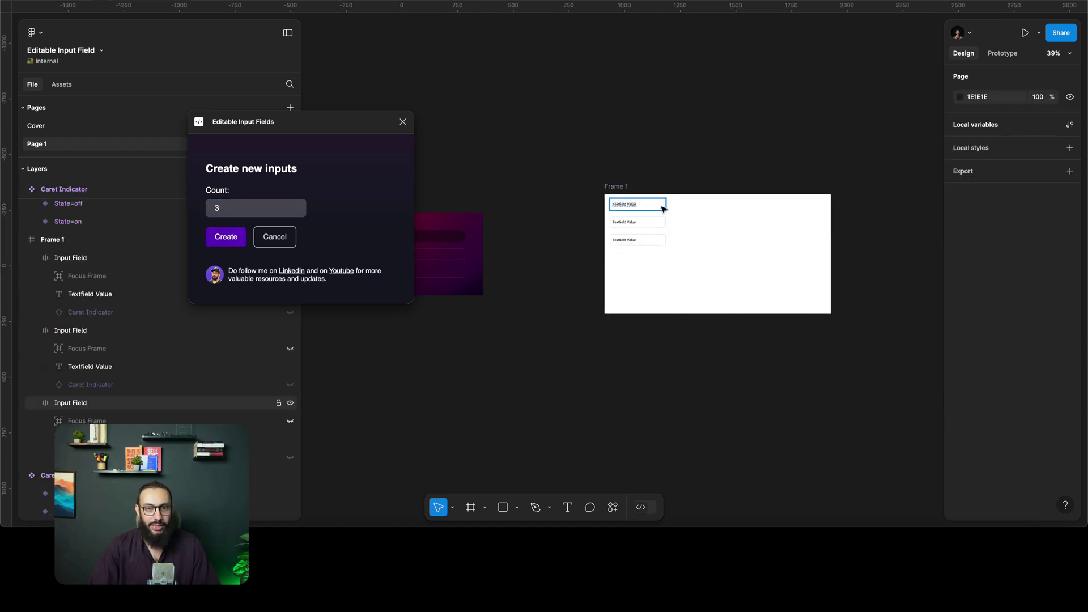
{"action": "scroll", "coordinate": [660, 208], "scroll_direction": "up", "scroll_amount": 5}
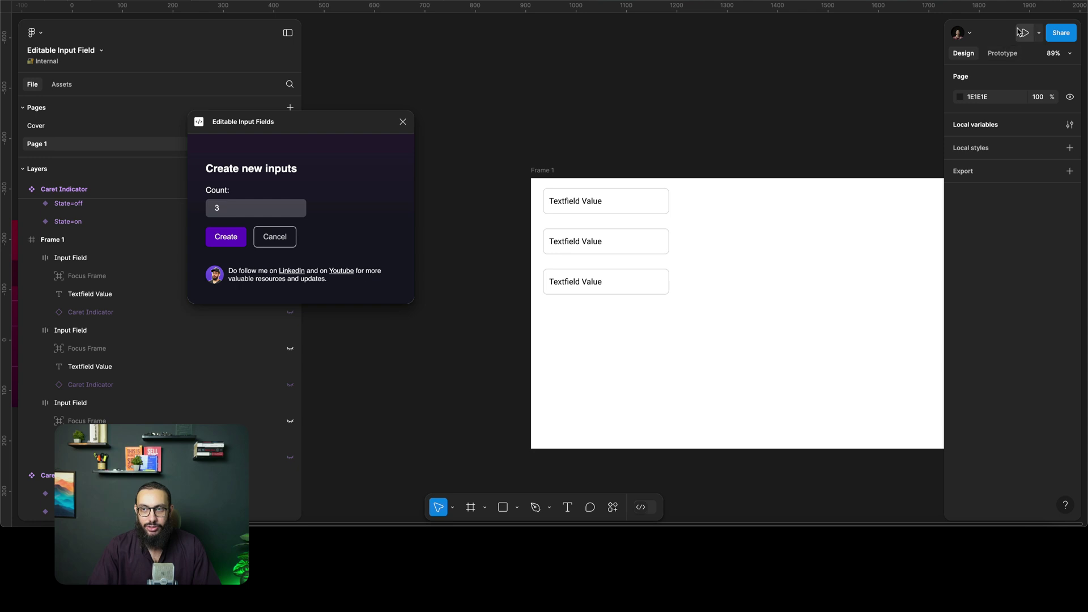
{"action": "left_click", "coordinate": [545, 168]}
Present Frame 1 as a prototype and type 'asdsadsad' into its input fields.
{"action": "left_click", "coordinate": [1020, 34]}
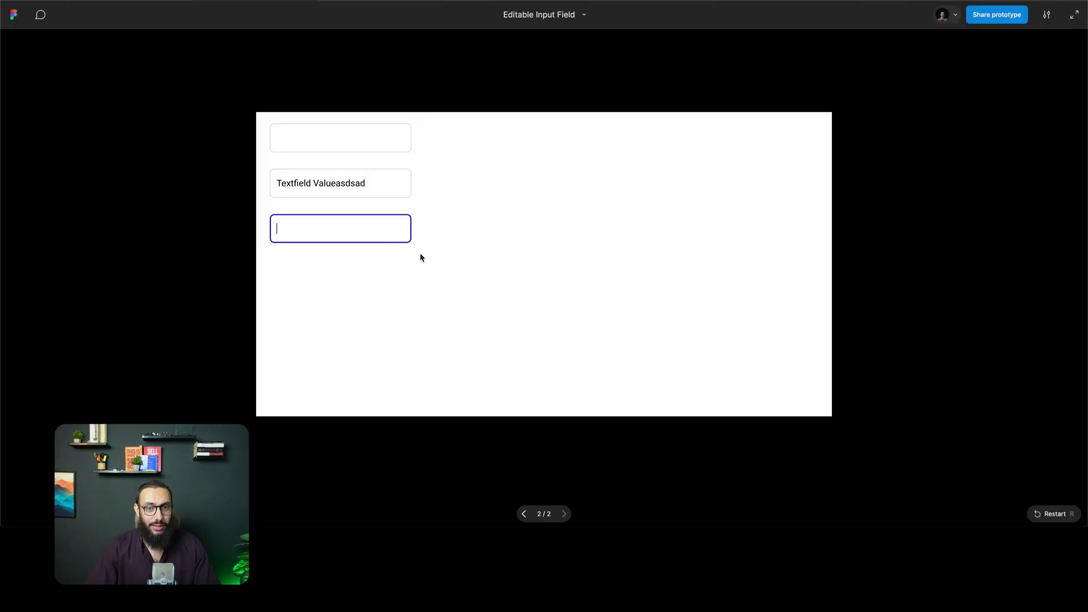
{"action": "type", "text": "asdsadsad"}
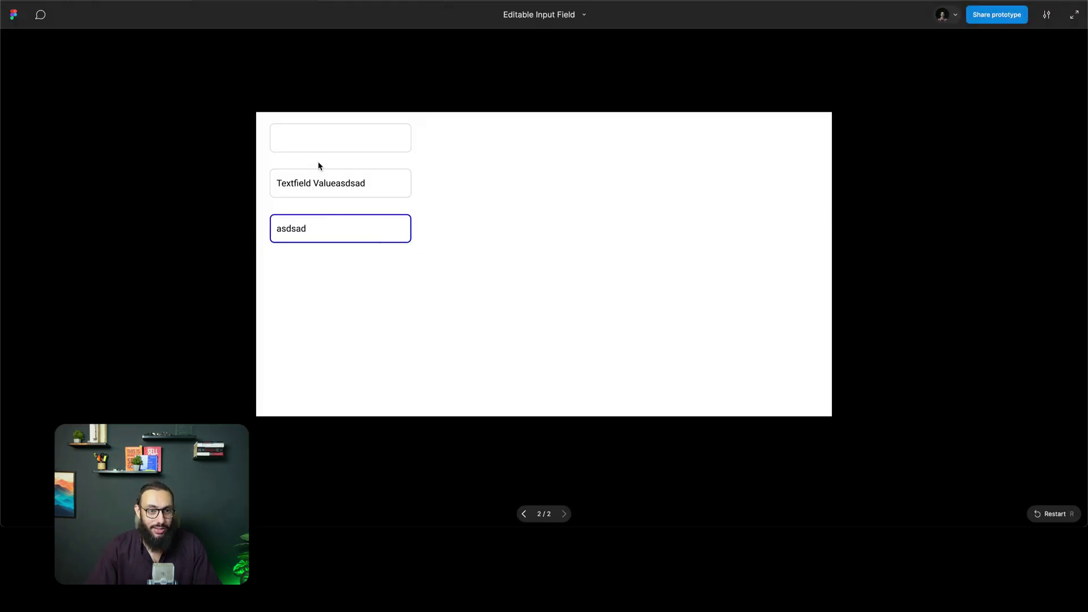
{"action": "left_click", "coordinate": [314, 142]}
Drag the first input's Textfield Value text out to the right and test typing in the prototype.
{"action": "type", "text": "asdsadasd"}
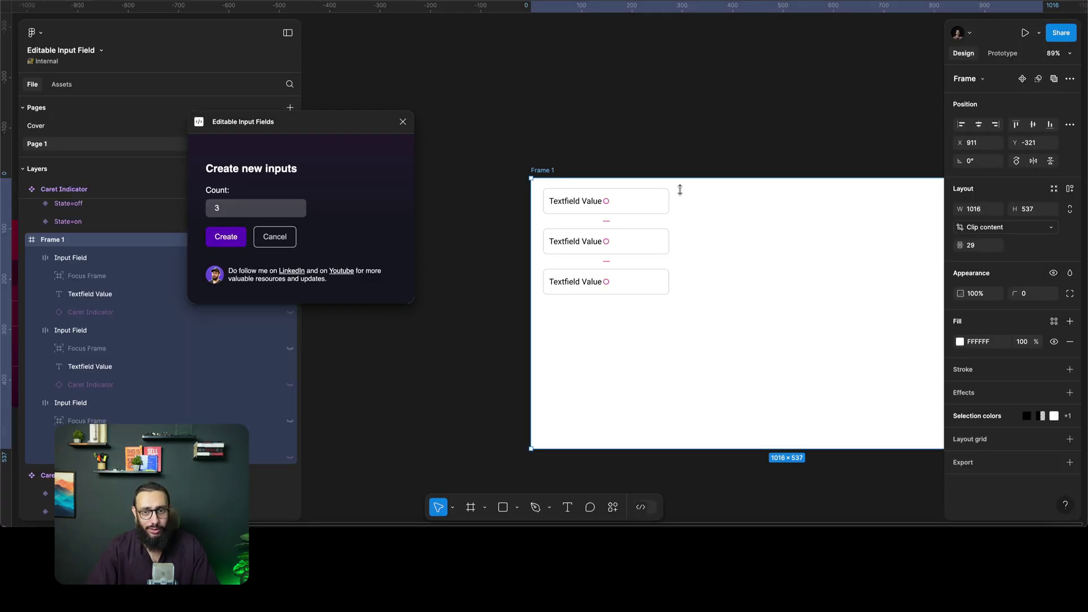
{"action": "left_click", "coordinate": [647, 206]}
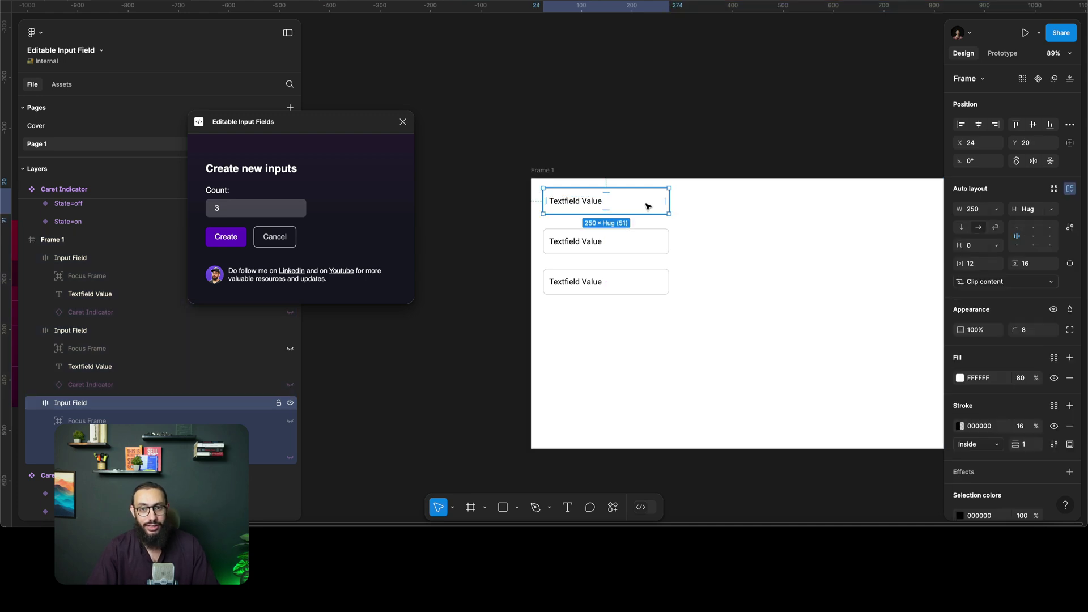
{"action": "scroll", "coordinate": [603, 205], "scroll_direction": "up", "scroll_amount": 5}
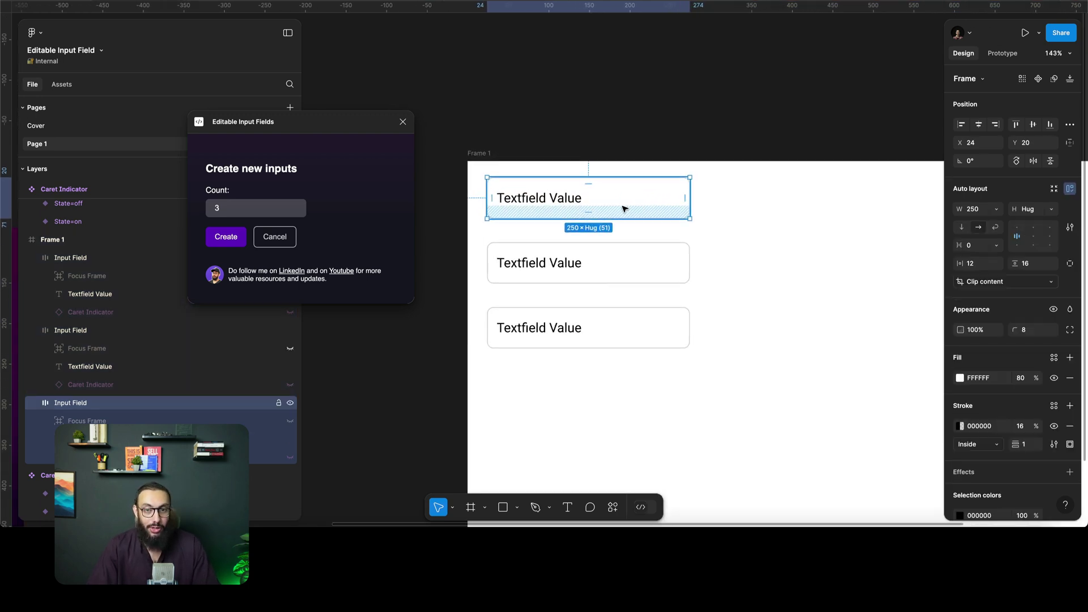
{"action": "double_click", "coordinate": [520, 199]}
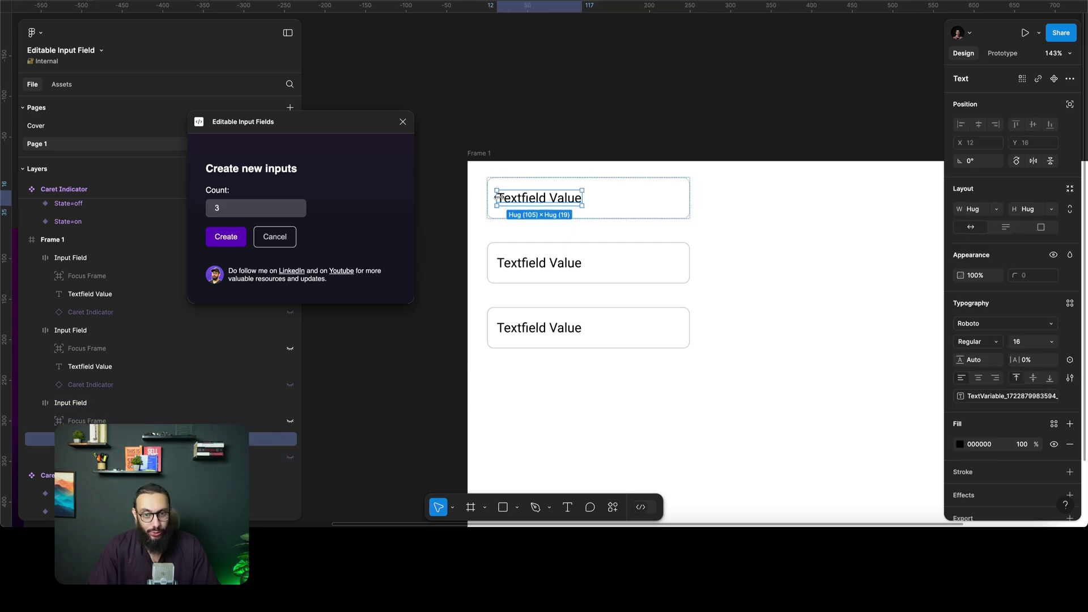
{"action": "left_click_drag", "start_coordinate": [567, 201], "coordinate": [861, 204]}
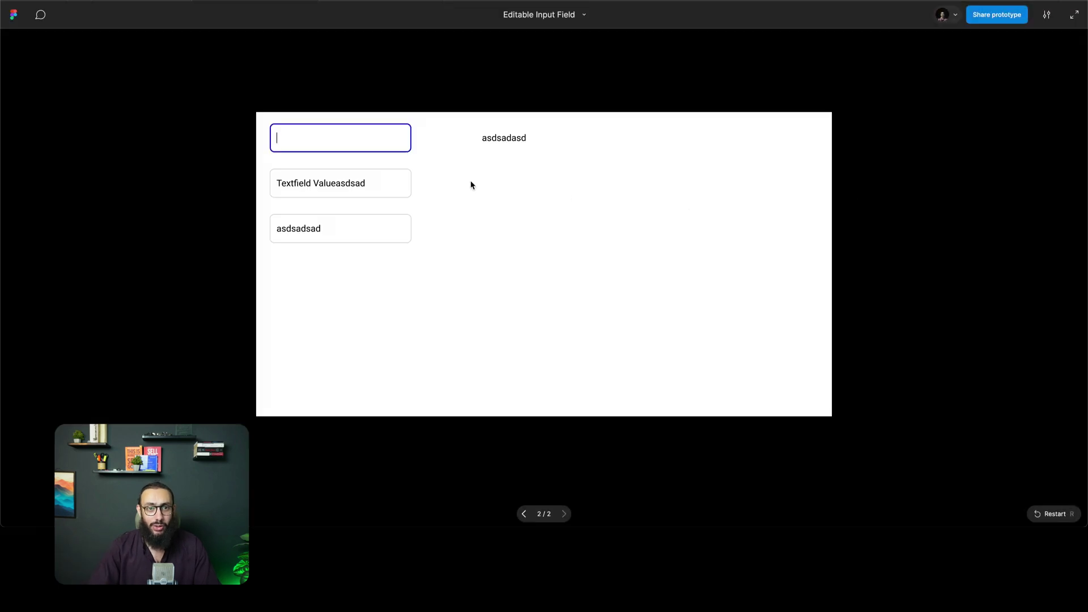
{"action": "left_click", "coordinate": [326, 141]}
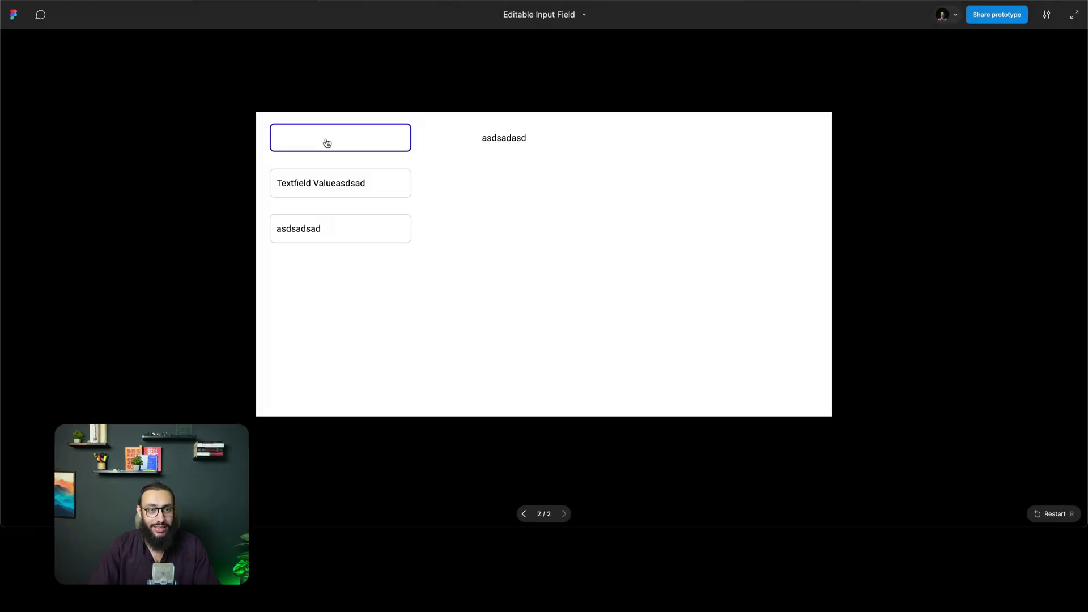
{"action": "type", "text": "asdasdsadkkasddsa"}
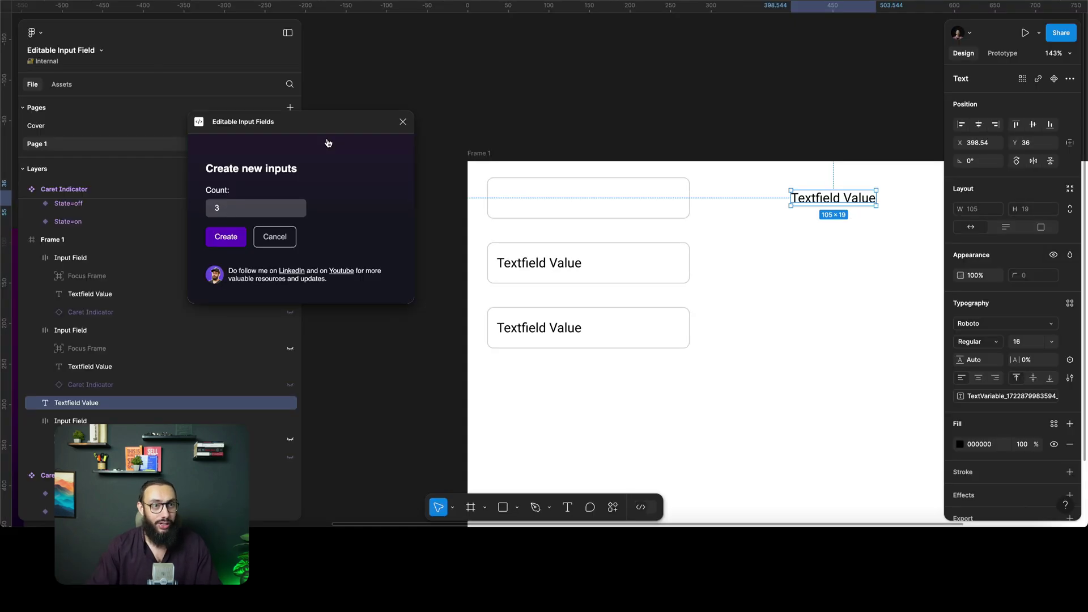
Make the first input field much narrower and confirm typing still updates the detached text.
{"action": "left_click", "coordinate": [578, 193]}
{"action": "left_click_drag", "start_coordinate": [683, 207], "coordinate": [506, 207]}
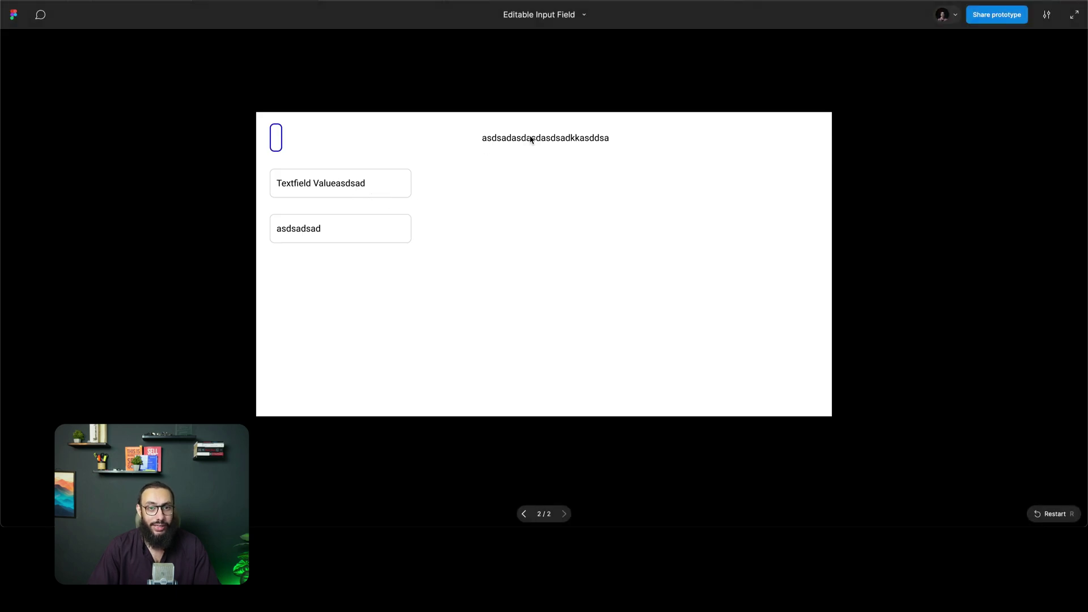
{"action": "left_click", "coordinate": [277, 141]}
{"action": "type", "text": "sadasdkasdsadas"}
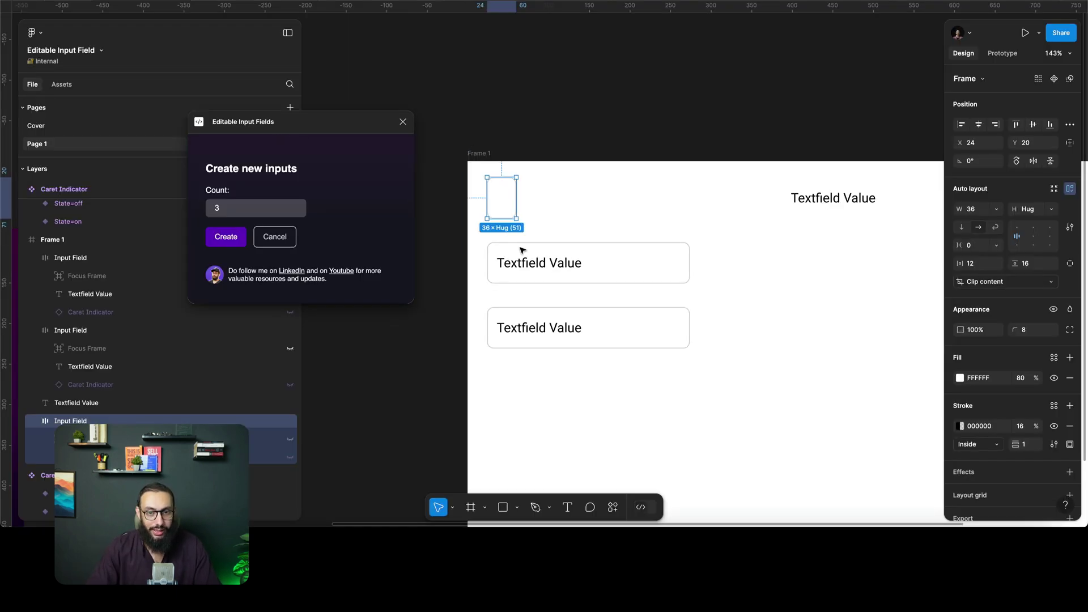
Shrink the second input's Focus Frame to a thin strip along its bottom.
{"action": "left_click", "coordinate": [523, 250]}
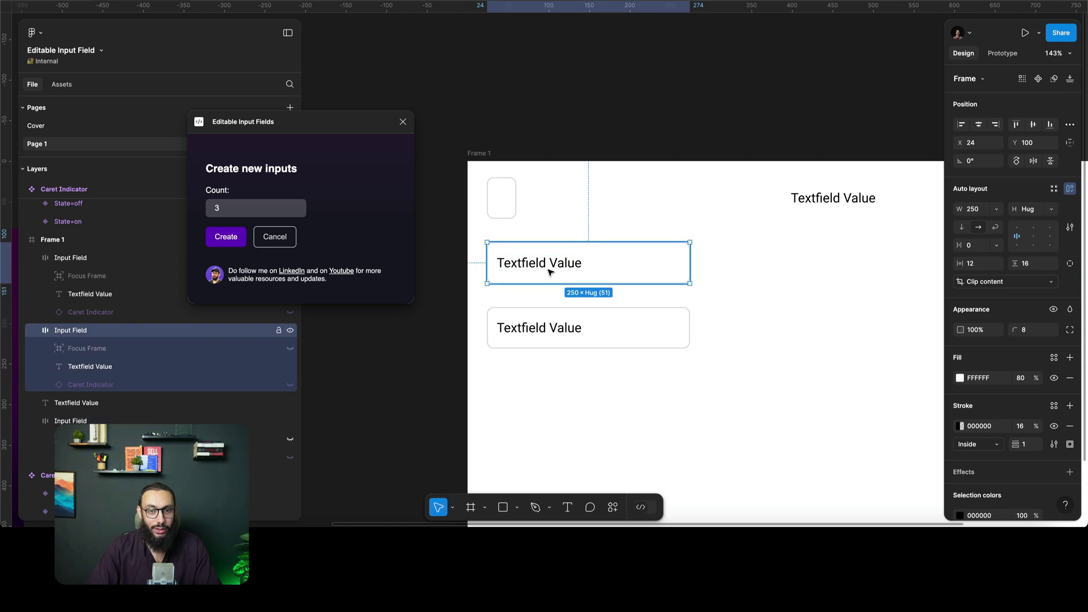
{"action": "left_click", "coordinate": [124, 352]}
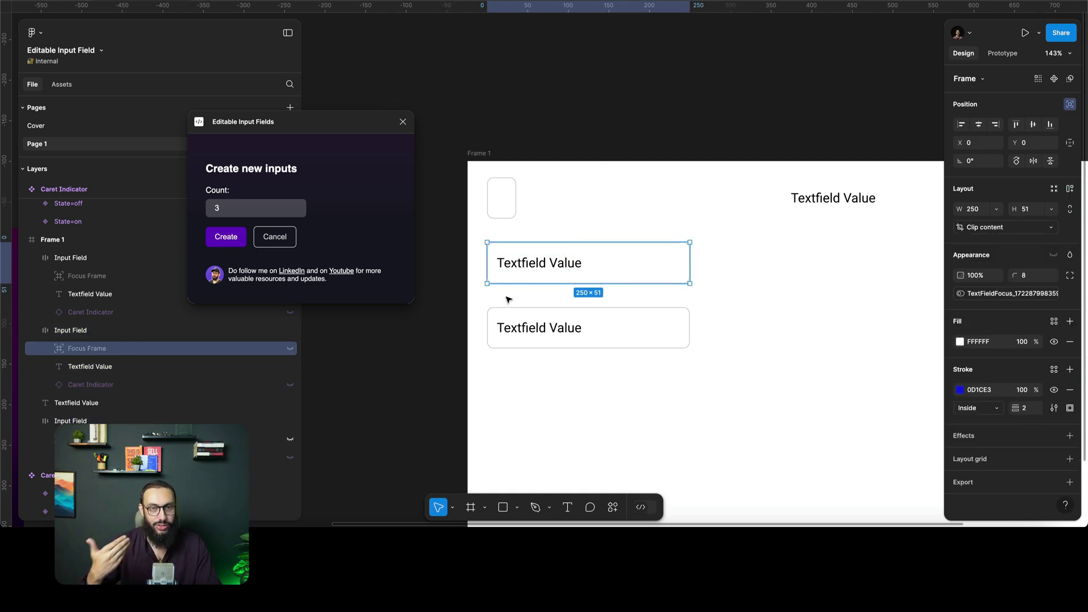
{"action": "scroll", "coordinate": [495, 276], "scroll_direction": "up", "scroll_amount": 5}
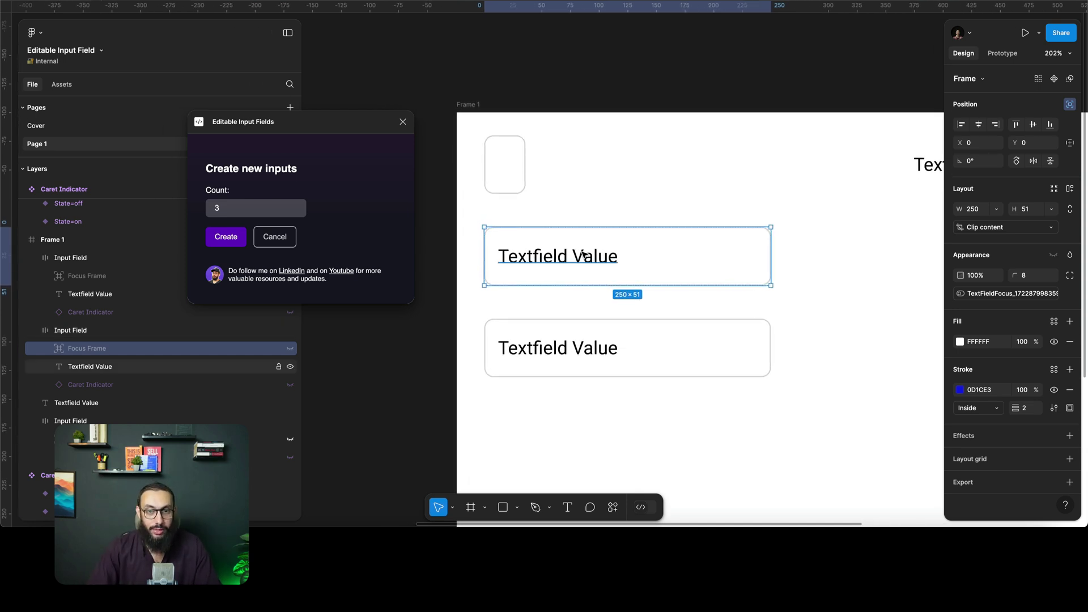
{"action": "left_click_drag", "start_coordinate": [566, 228], "coordinate": [561, 283]}
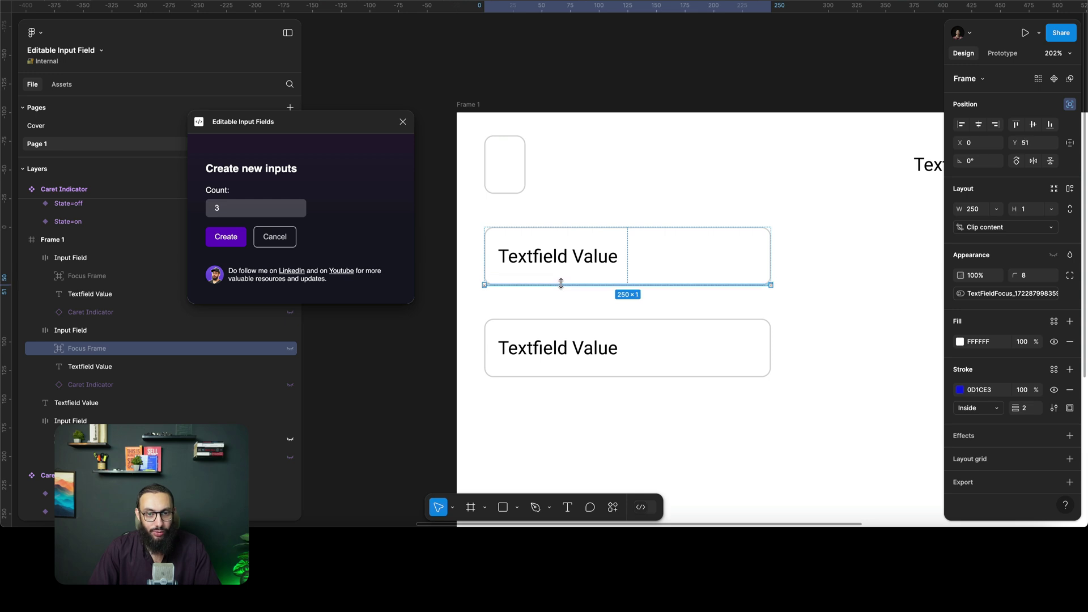
Limit the second Input Field's border to the bottom side and test typing 'asd'.
{"action": "left_click", "coordinate": [492, 248]}
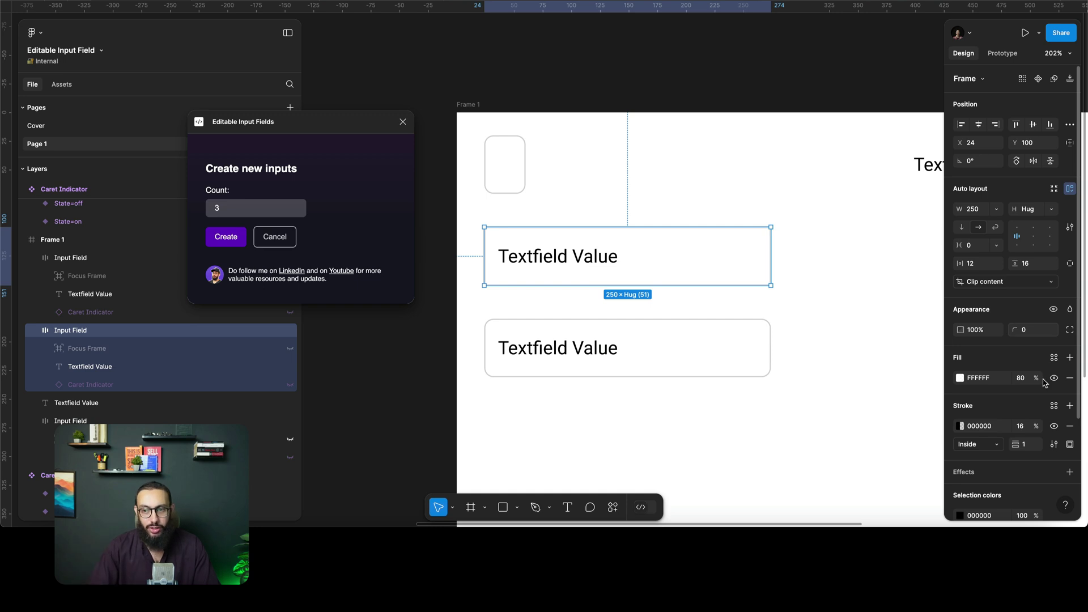
{"action": "left_click", "coordinate": [1069, 445]}
{"action": "left_click", "coordinate": [1055, 462]}
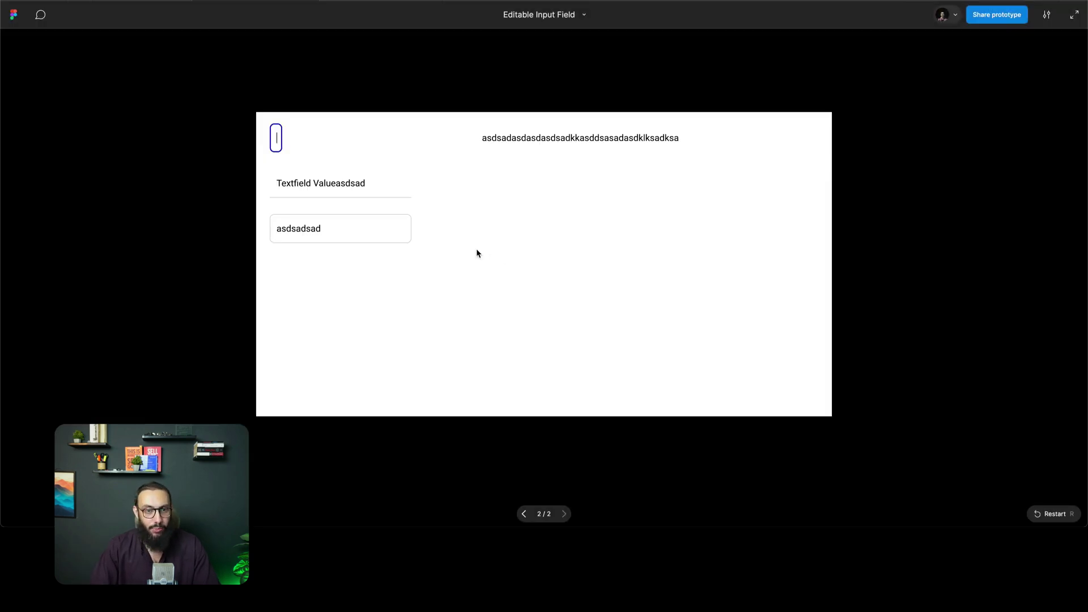
{"action": "key", "text": "ctrl+a"}
{"action": "key", "text": "BackSpace"}
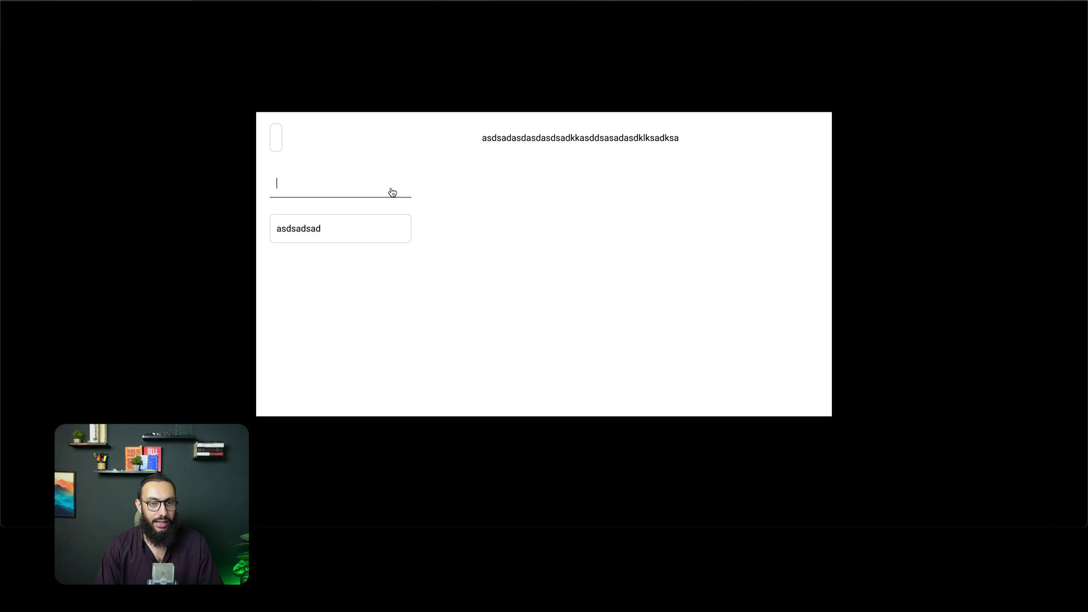
{"action": "type", "text": "asd"}
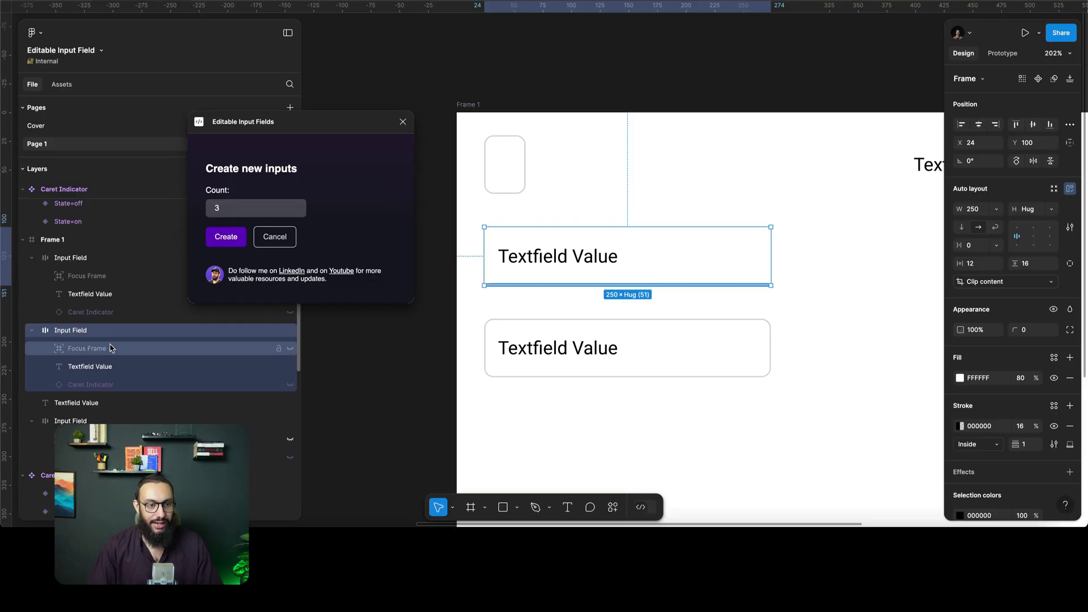
Reselect the second field's Focus Frame, then its parent Input Field.
{"action": "left_click", "coordinate": [111, 348]}
{"action": "scroll", "coordinate": [492, 287], "scroll_direction": "up", "scroll_amount": 5}
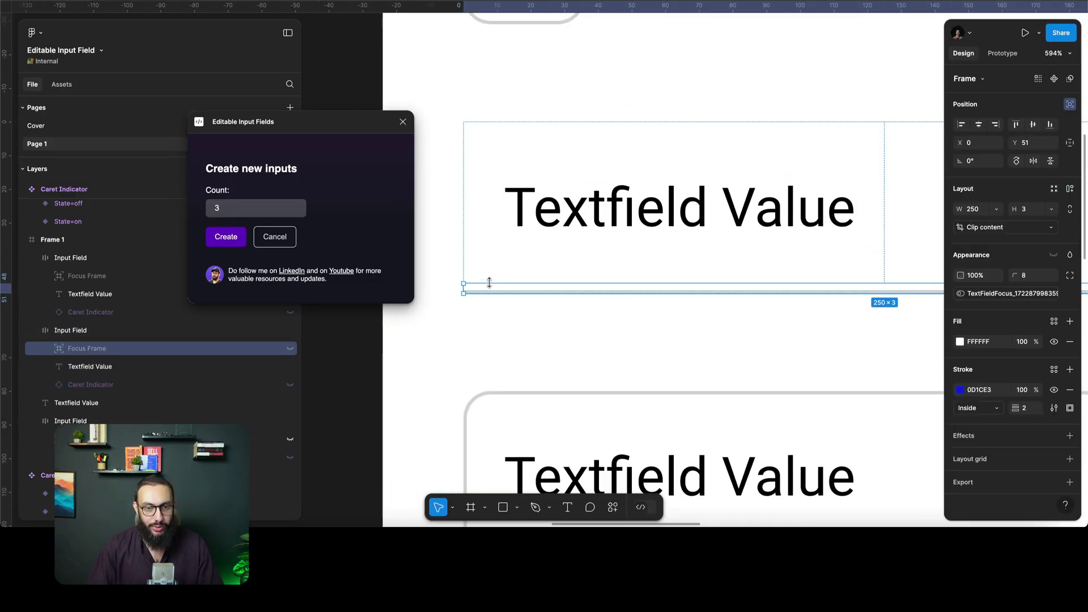
{"action": "key", "text": "Escape"}
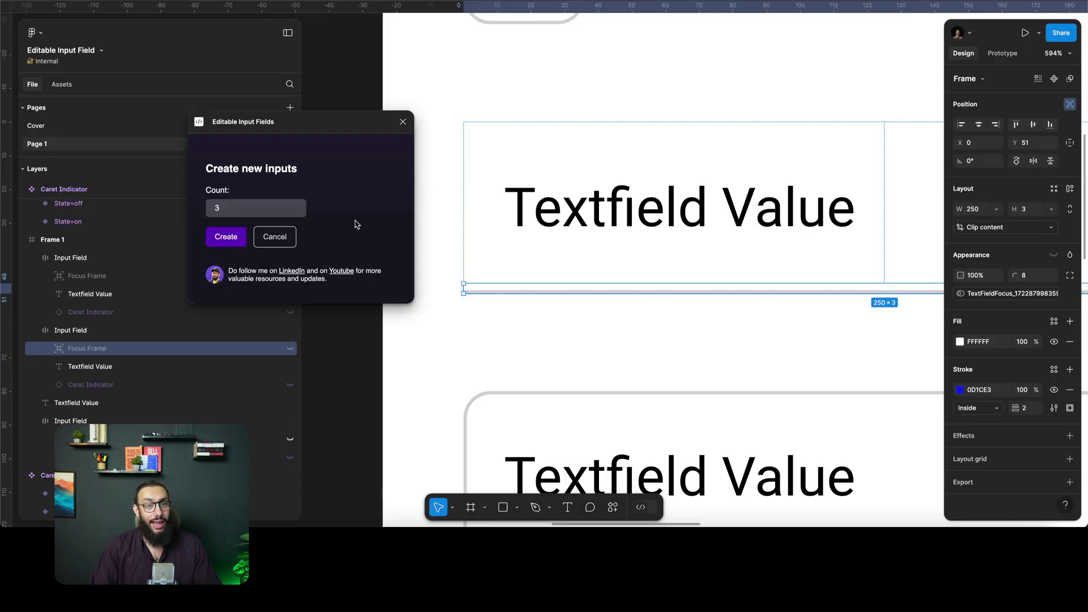
{"action": "scroll", "coordinate": [697, 316], "scroll_direction": "down", "scroll_amount": 10}
Give the third input a dark grey fill and white FFFFFF text.
{"action": "left_click", "coordinate": [675, 345]}
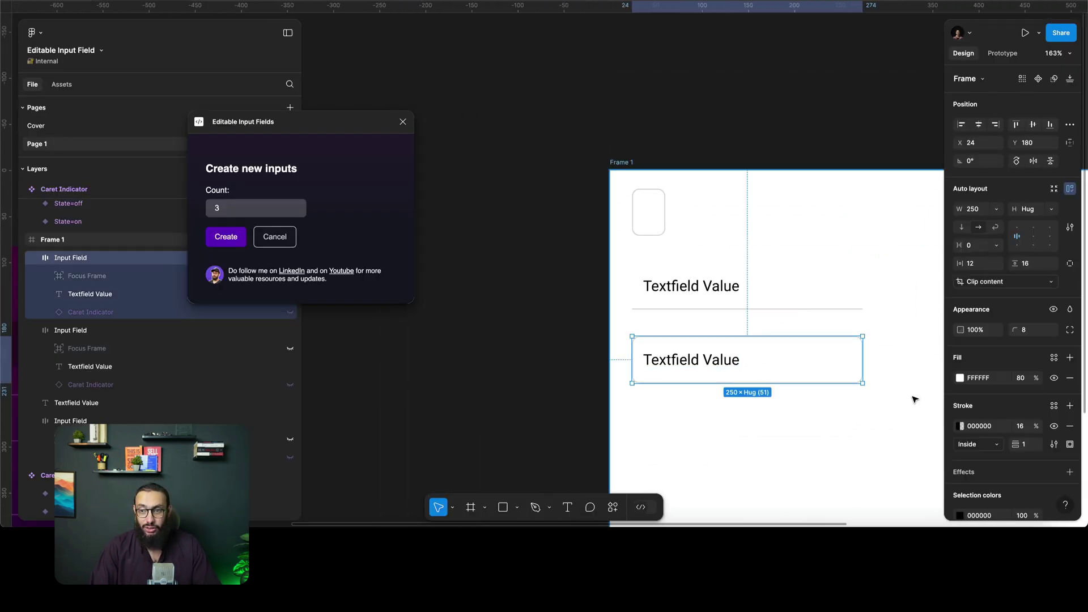
{"action": "scroll", "coordinate": [914, 400], "scroll_direction": "up", "scroll_amount": 3}
{"action": "left_click", "coordinate": [959, 377]}
{"action": "left_click", "coordinate": [872, 336]}
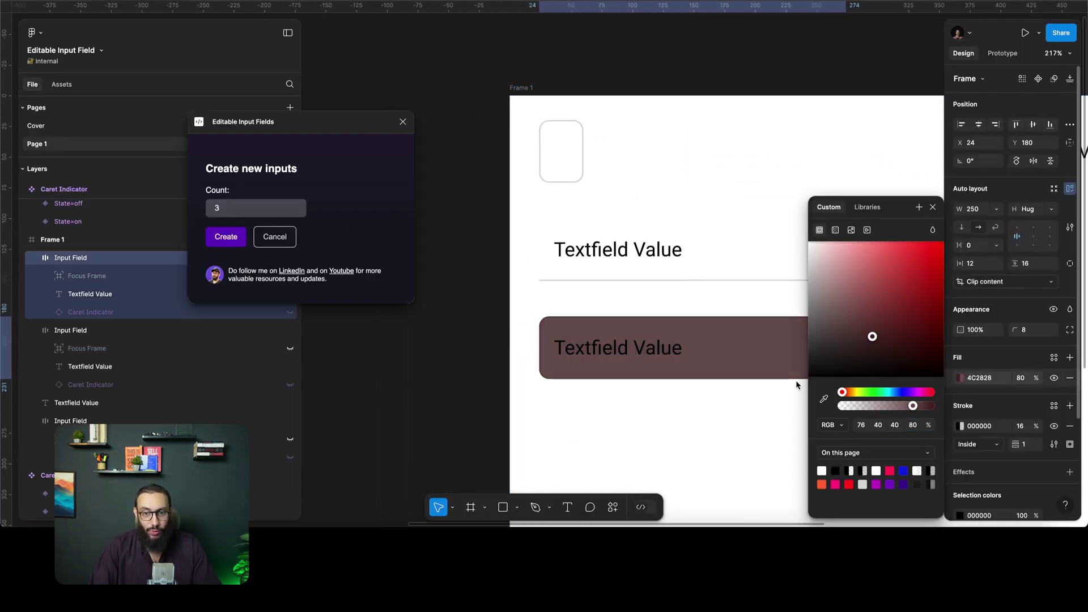
{"action": "left_click_drag", "start_coordinate": [796, 385], "coordinate": [774, 403]}
{"action": "scroll", "coordinate": [672, 347], "scroll_direction": "right", "scroll_amount": 3}
{"action": "left_click", "coordinate": [571, 353]}
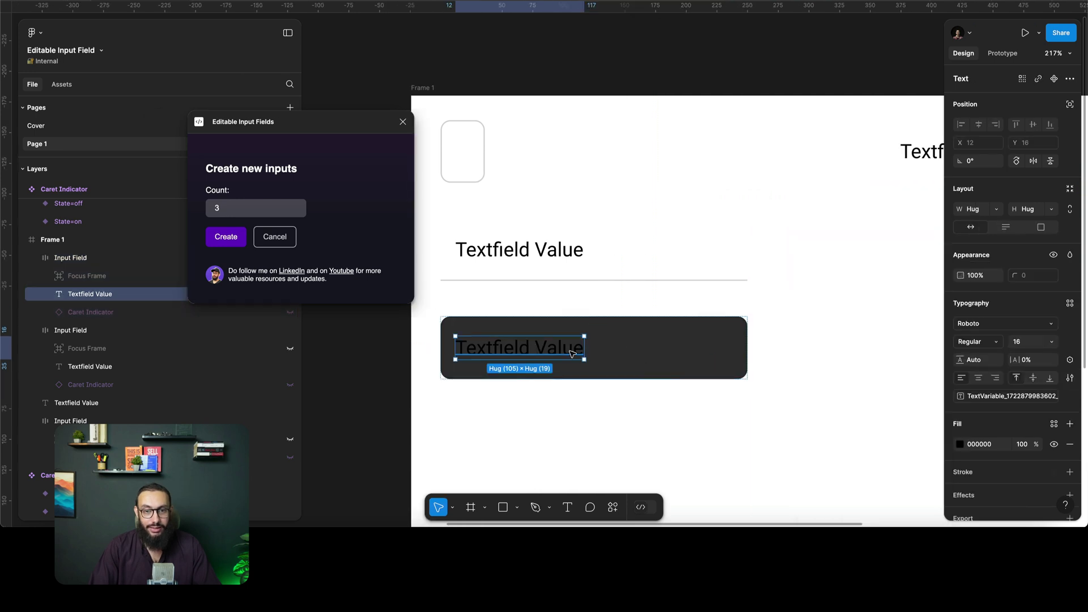
{"action": "left_click", "coordinate": [959, 443]}
{"action": "left_click_drag", "start_coordinate": [847, 297], "coordinate": [750, 180]}
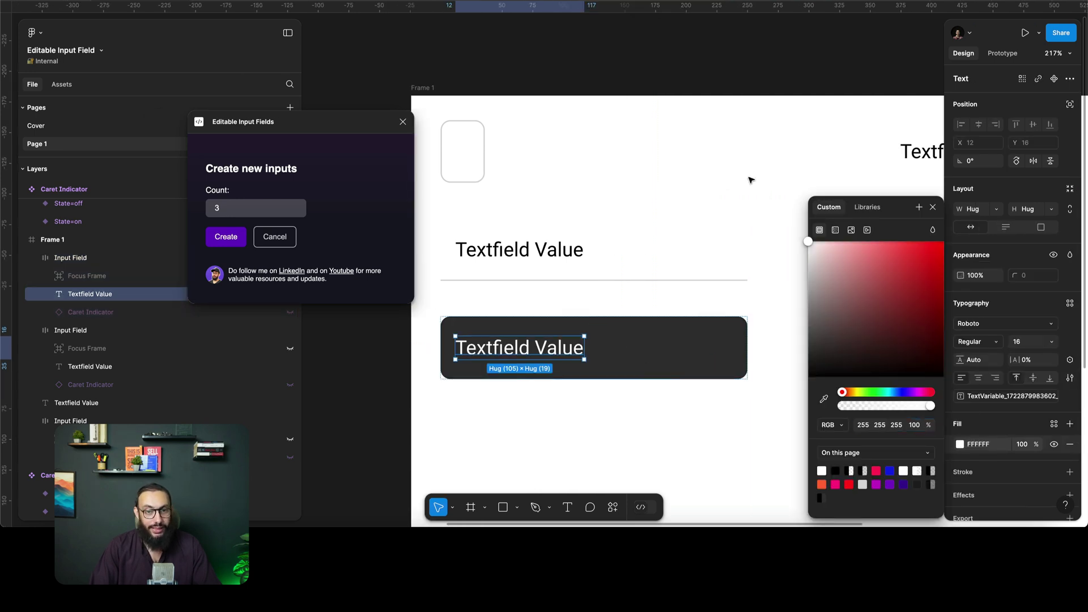
Remove the third Focus Frame's fill and add a purple 731FFA drop shadow.
{"action": "left_click", "coordinate": [109, 276]}
{"action": "left_click", "coordinate": [1069, 342]}
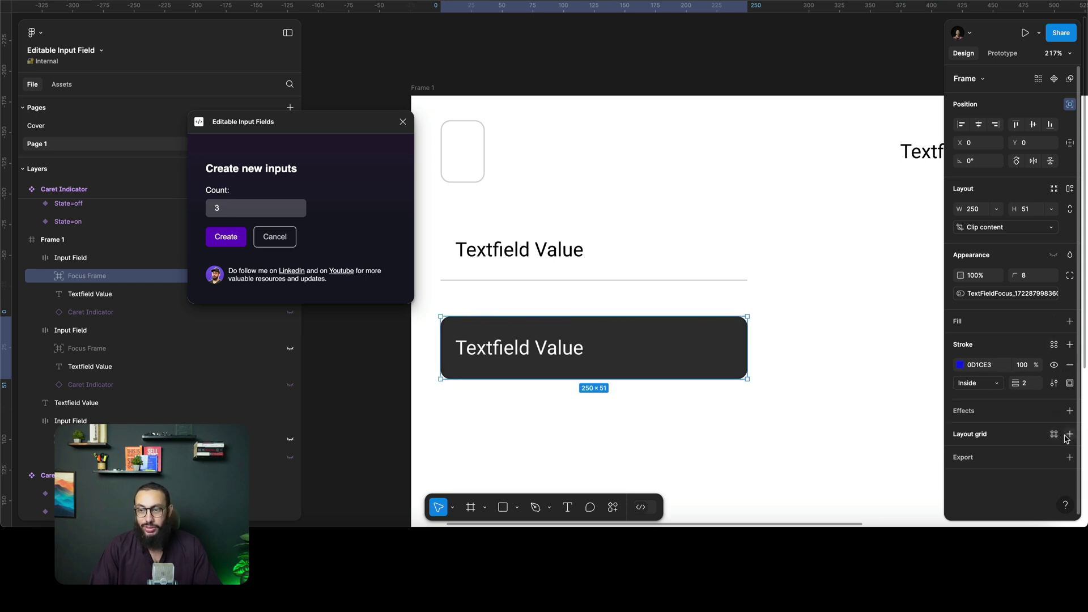
{"action": "left_click", "coordinate": [1069, 410]}
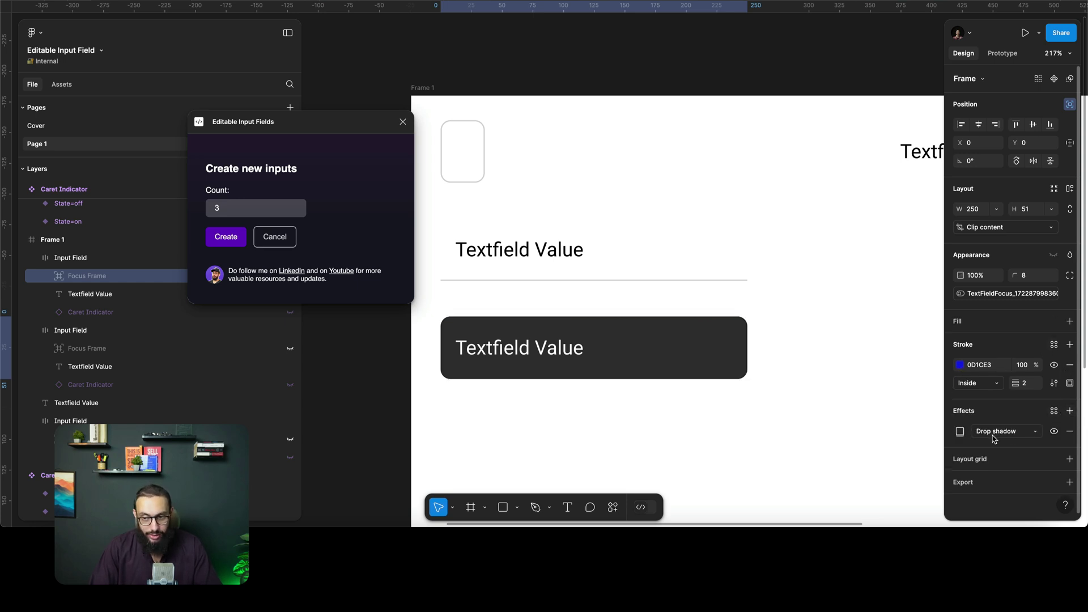
{"action": "left_click", "coordinate": [960, 431]}
{"action": "left_click", "coordinate": [888, 425]}
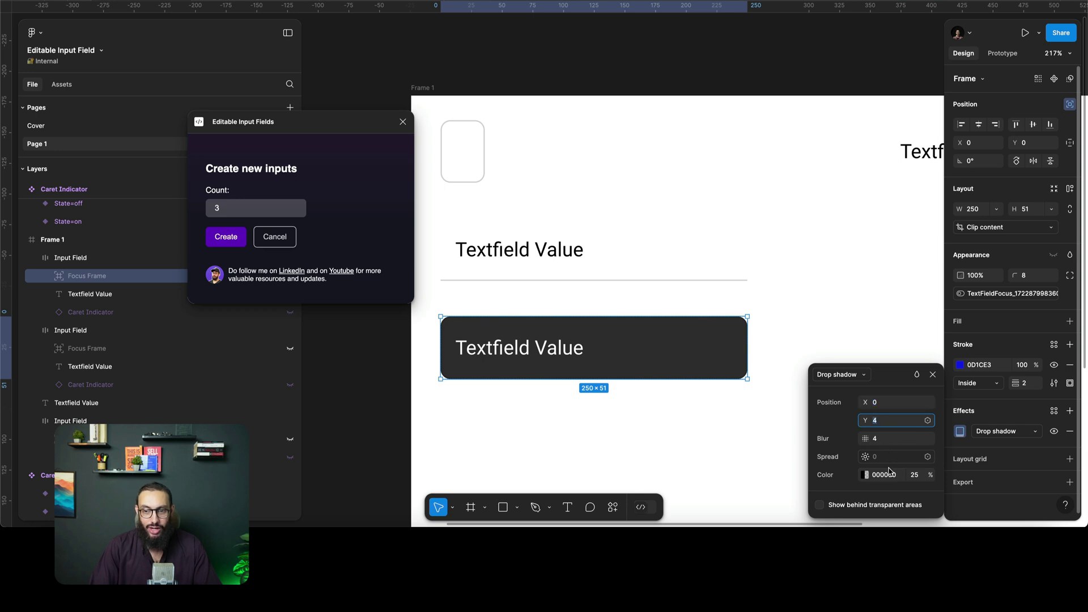
{"action": "left_click", "coordinate": [868, 476]}
{"action": "left_click", "coordinate": [770, 392]}
{"action": "left_click", "coordinate": [791, 242]}
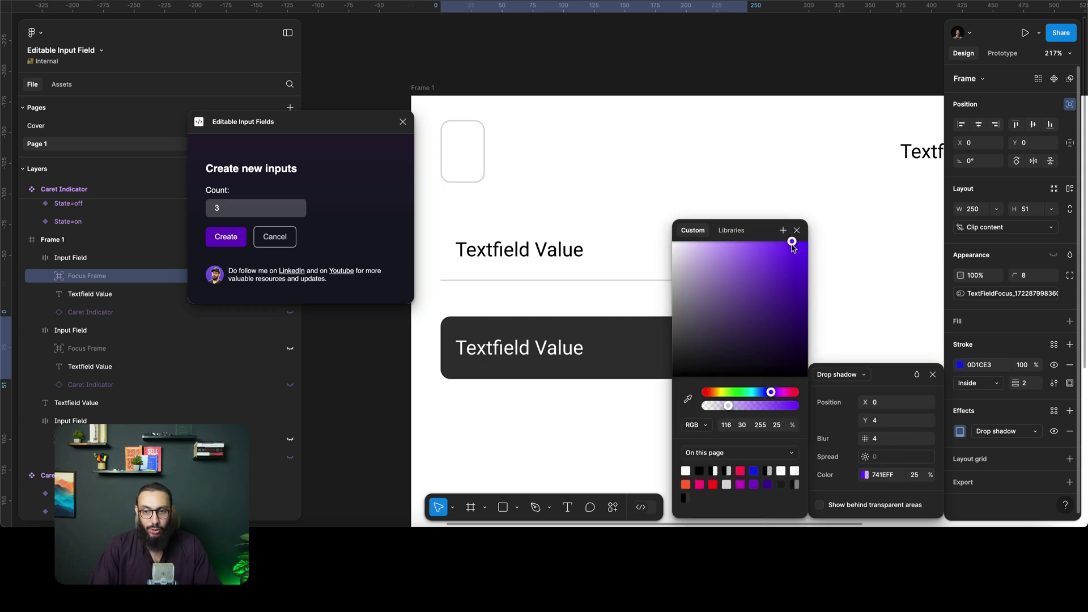
{"action": "left_click_drag", "start_coordinate": [792, 248], "coordinate": [791, 245]}
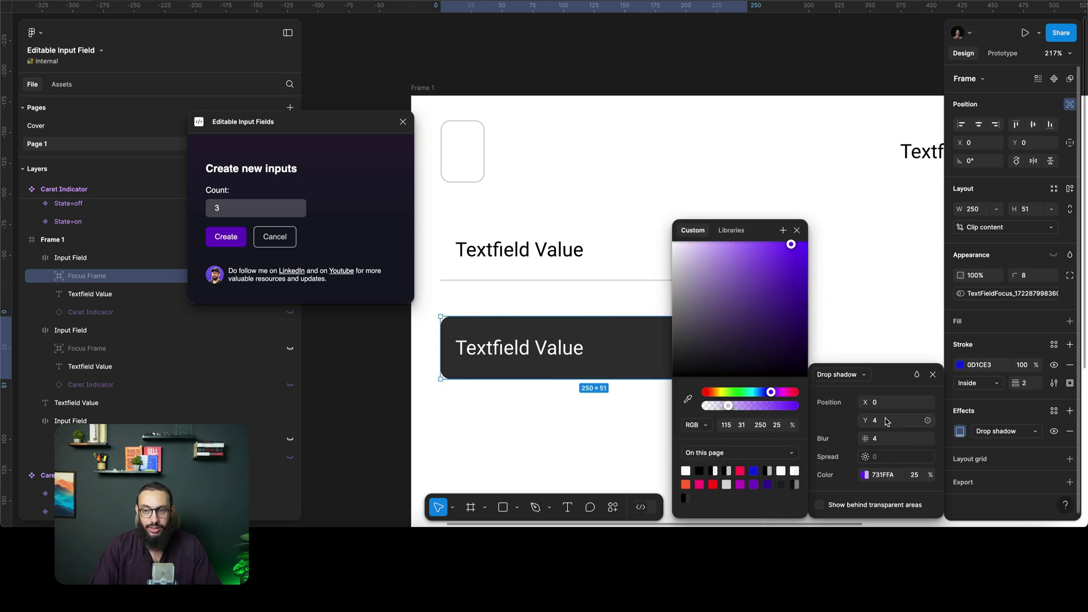
{"action": "left_click", "coordinate": [888, 421]}
Set the shadow to Y 0, blur 20, 60% opacity, and test typing in the prototype.
{"action": "type", "text": "0"}
{"action": "key", "text": "Return"}
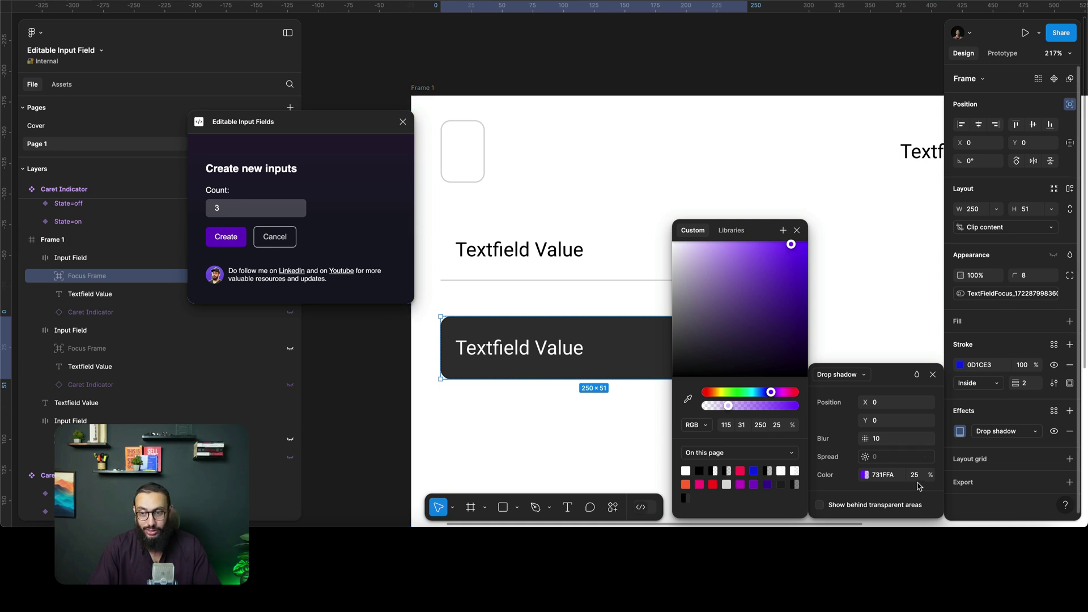
{"action": "left_click", "coordinate": [922, 478]}
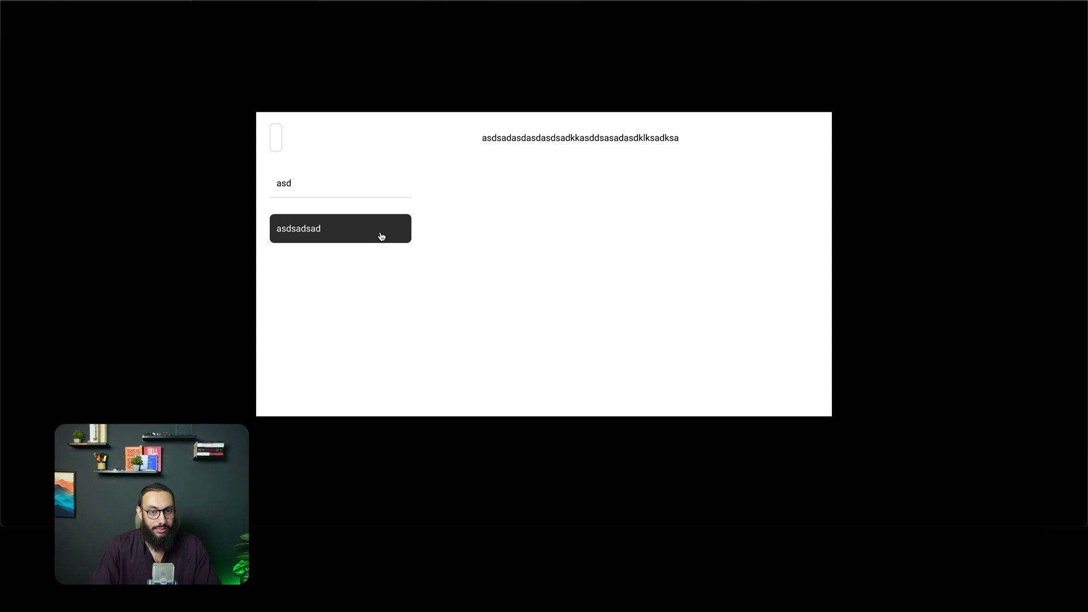
{"action": "type", "text": "asdlsadla"}
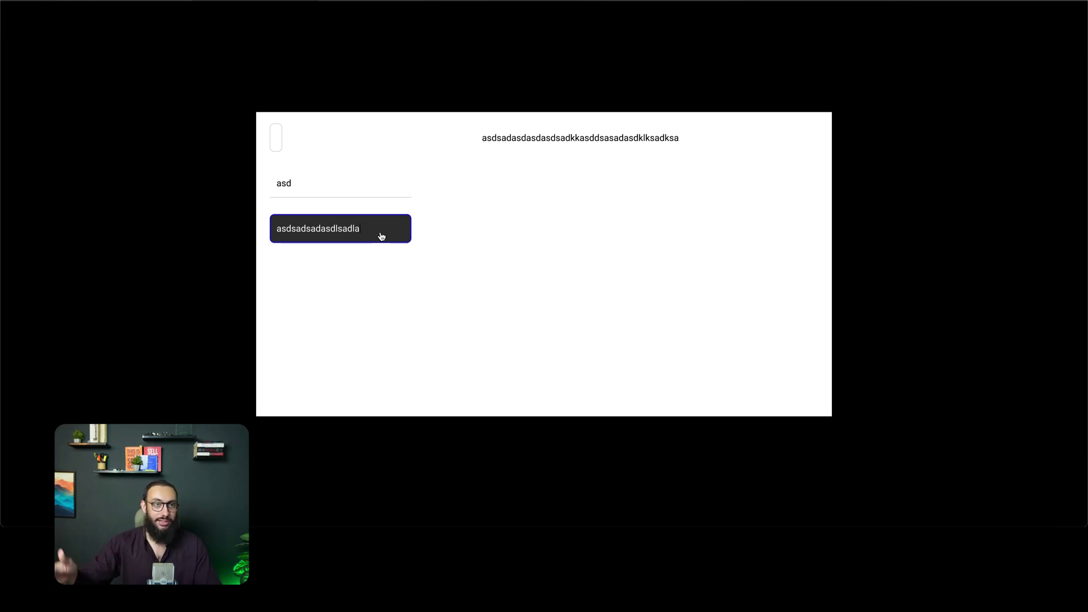
{"action": "key", "text": "super+w"}
{"action": "scroll", "coordinate": [613, 195], "scroll_direction": "down", "scroll_amount": 5}
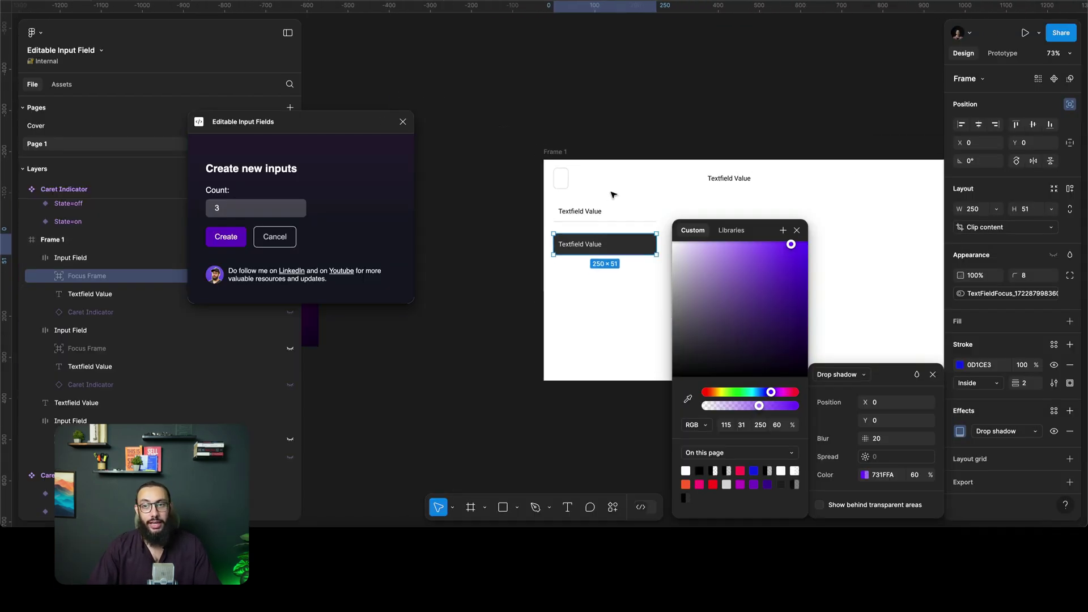